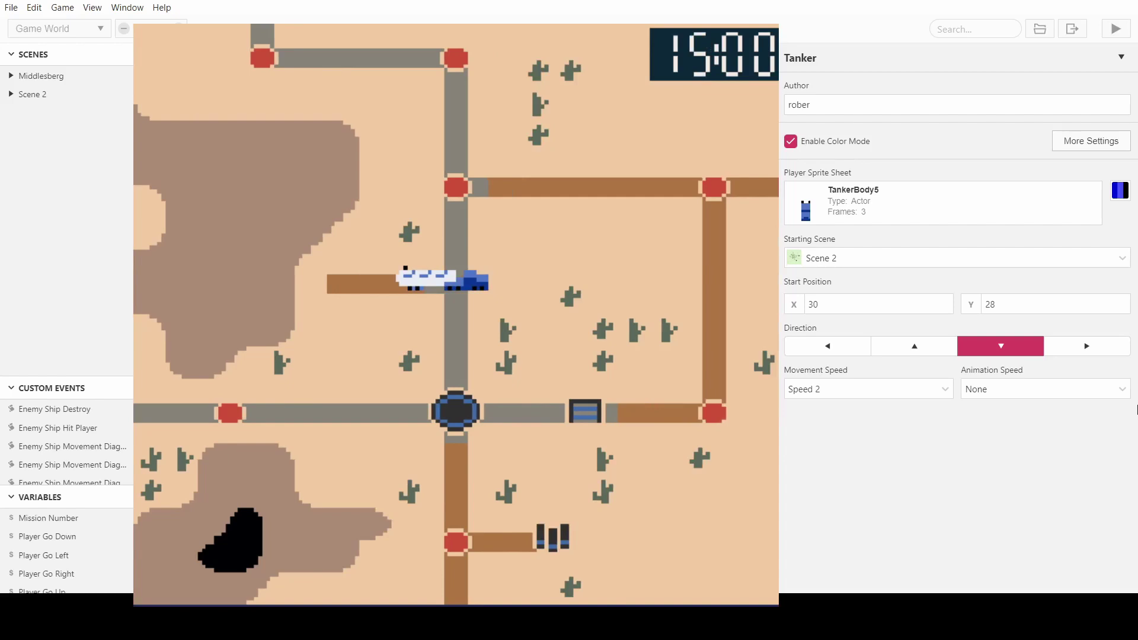
Test-drive the tanker truck up, down and along the side road in the running game
key("Down")
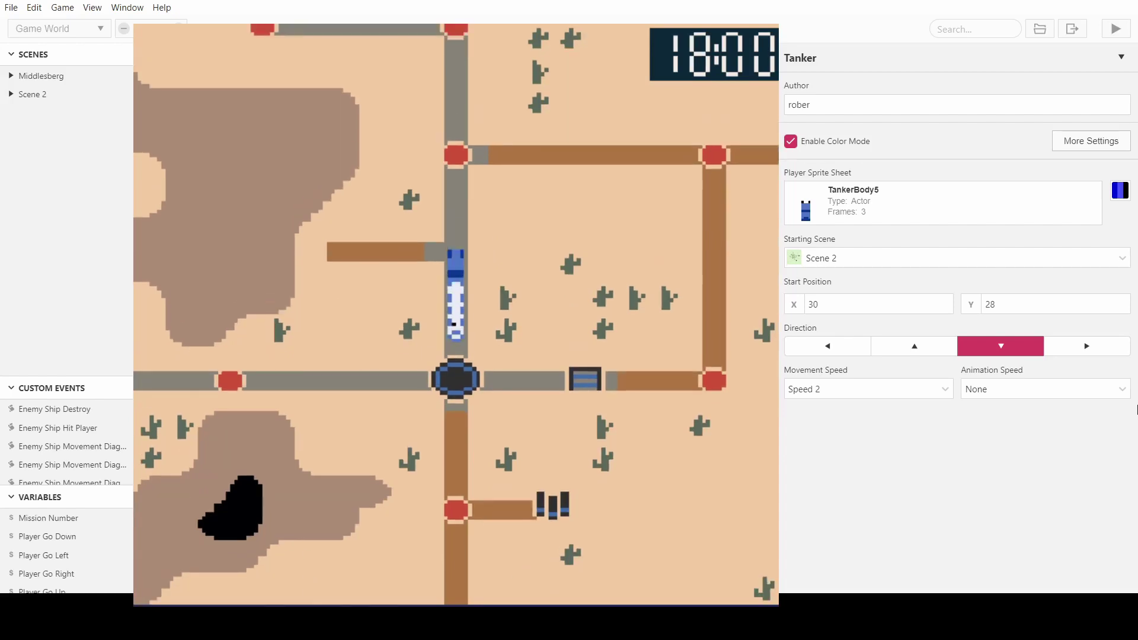
key("Up")
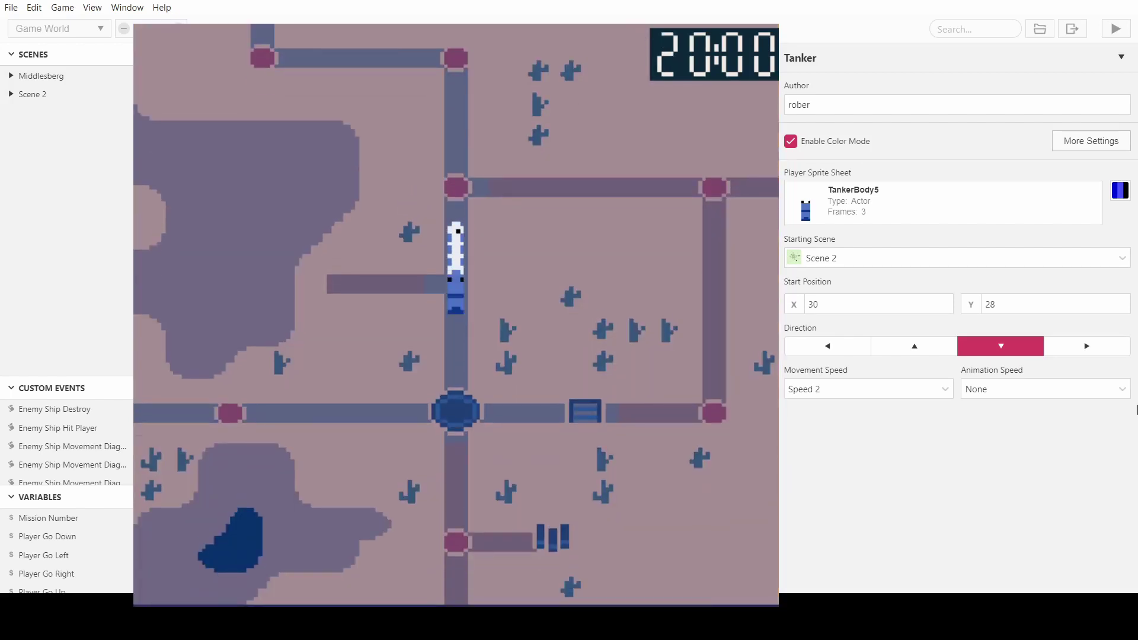
key("Down")
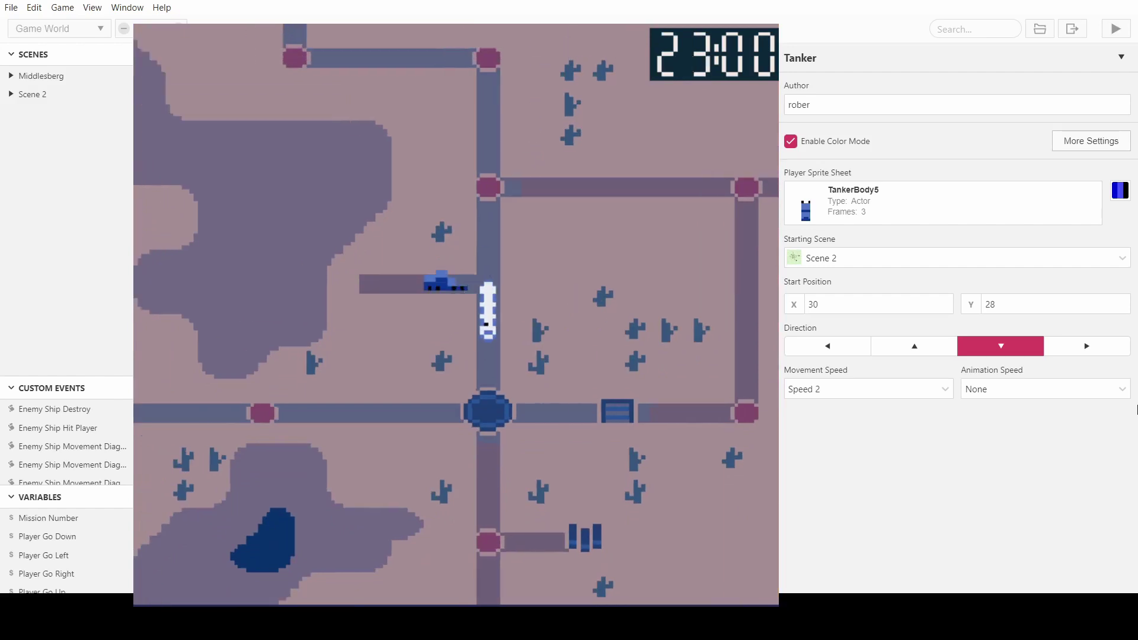
key("Left")
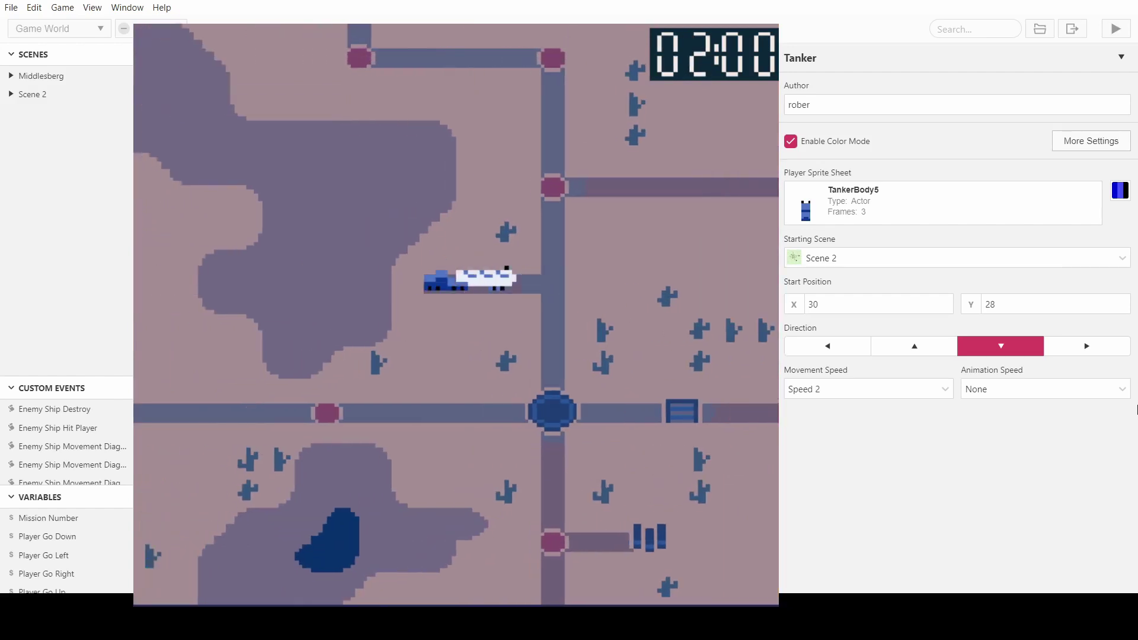
key("Right")
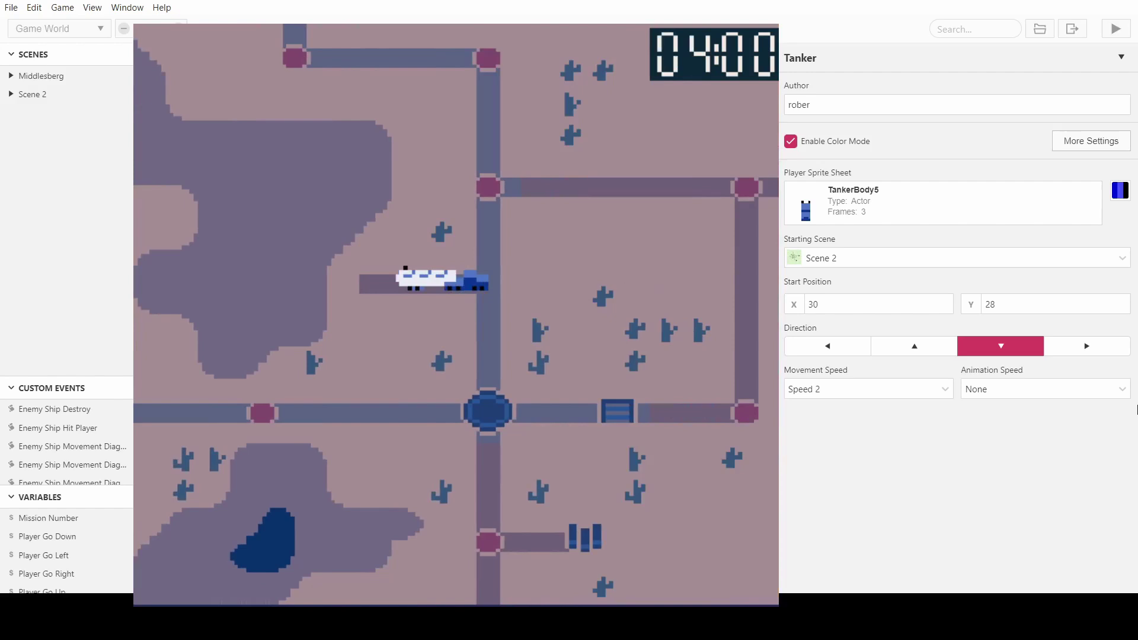
key("Down")
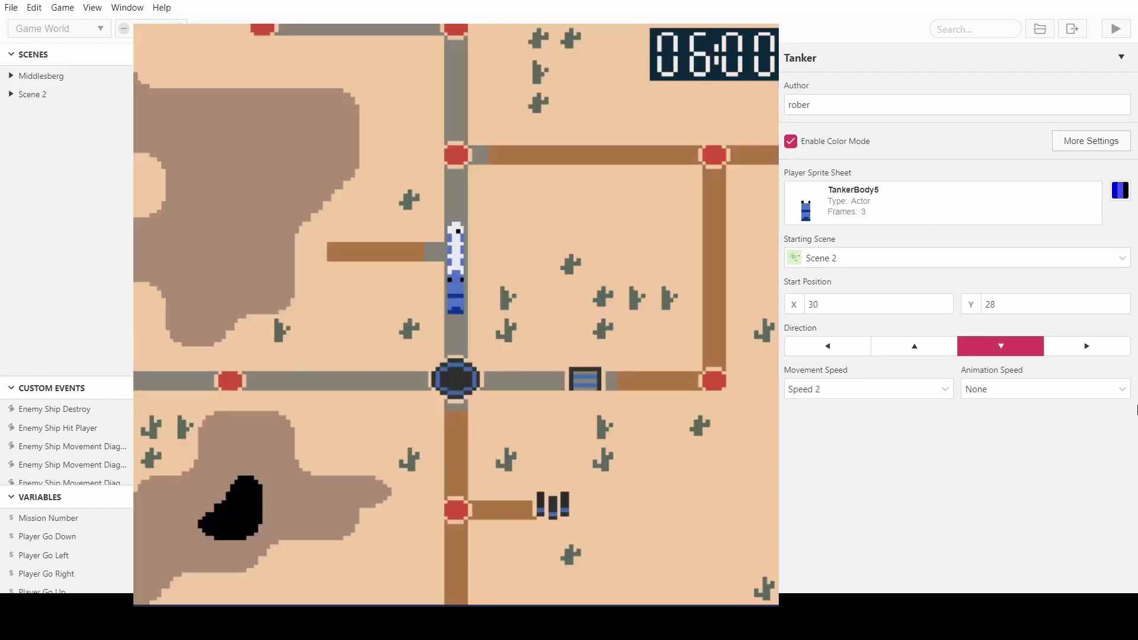
key("Down")
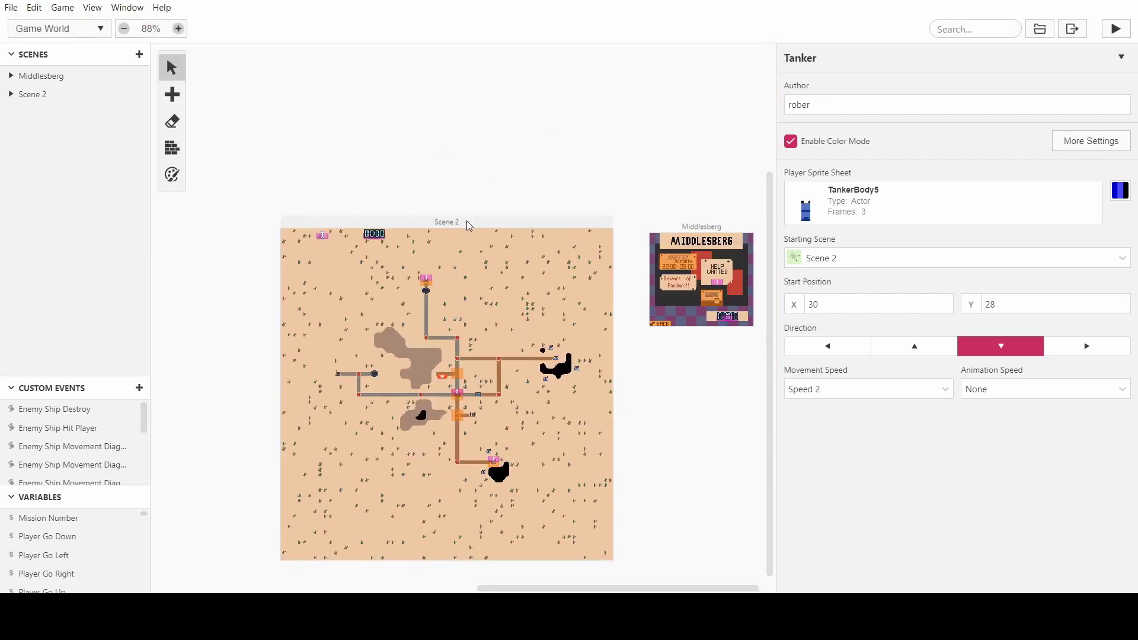
Add a new scene using the TestLevel1 background in the empty area below the existing scenes
scroll(467, 222, "down", 1)
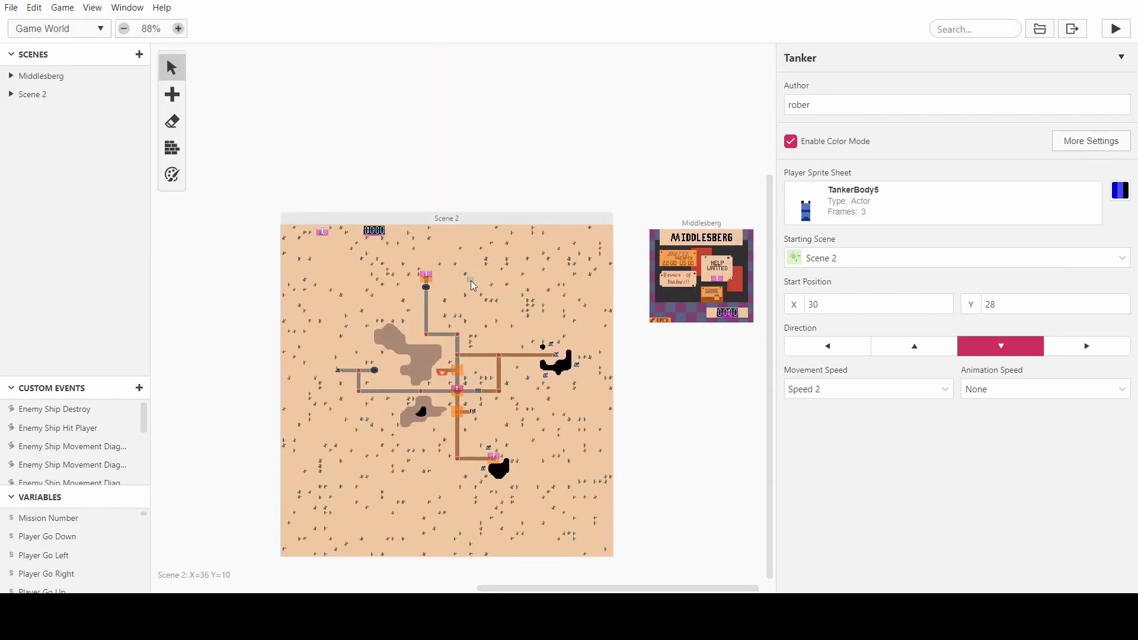
scroll(474, 285, "down", 3, "ctrl")
key("s")
left_click(607, 232)
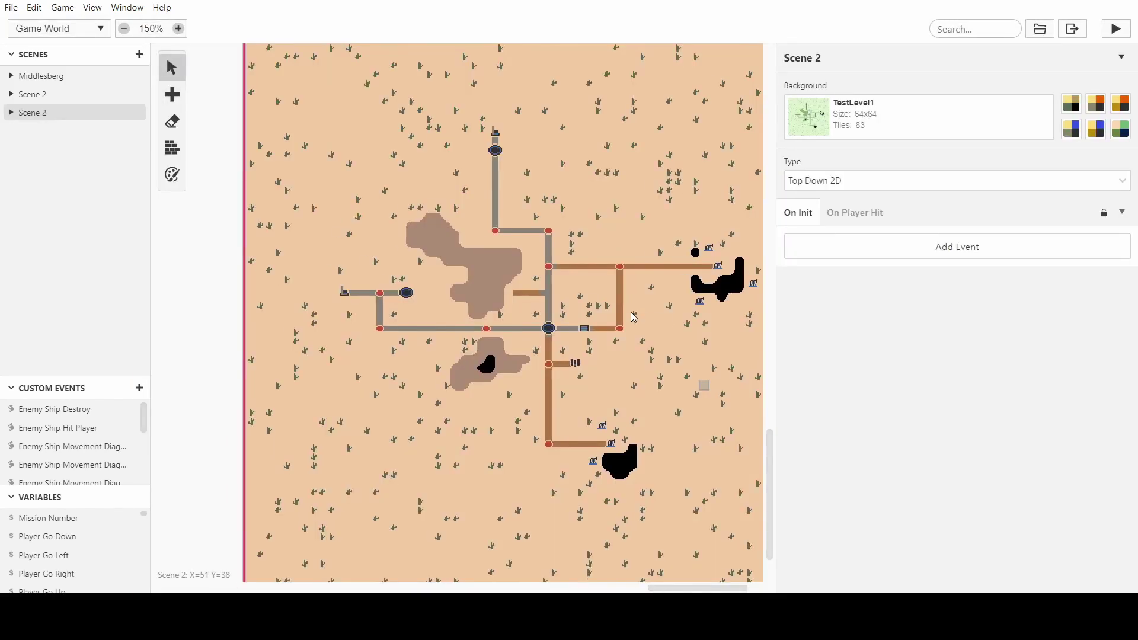
scroll(619, 312, "up", 1)
scroll(618, 311, "right", 1)
scroll(611, 312, "down", 2)
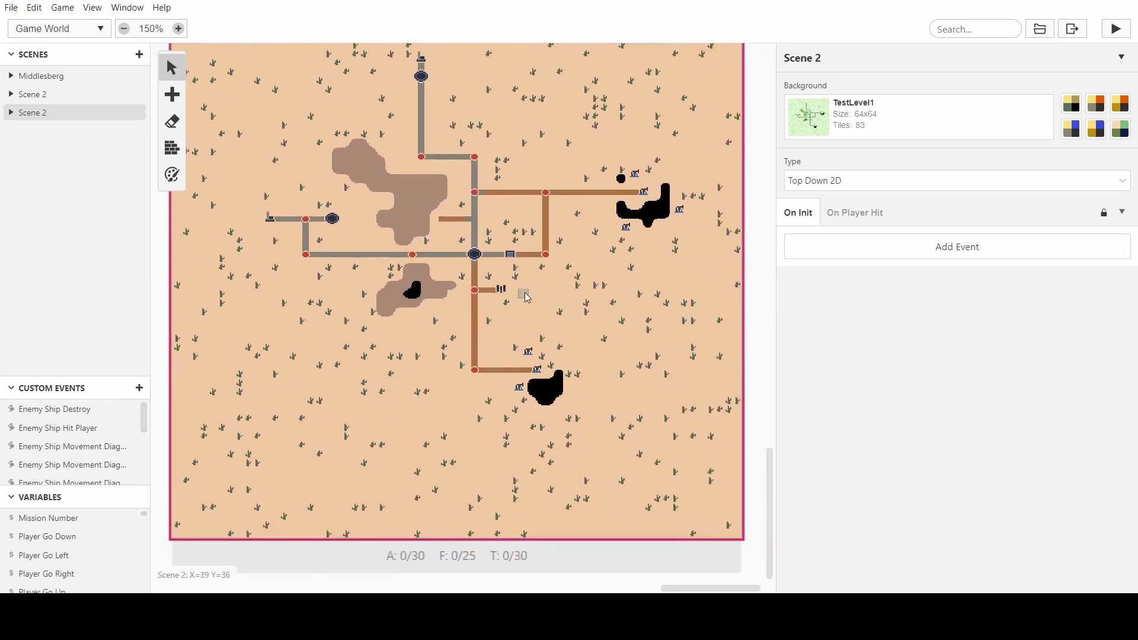
scroll(504, 261, "up", 2, "ctrl")
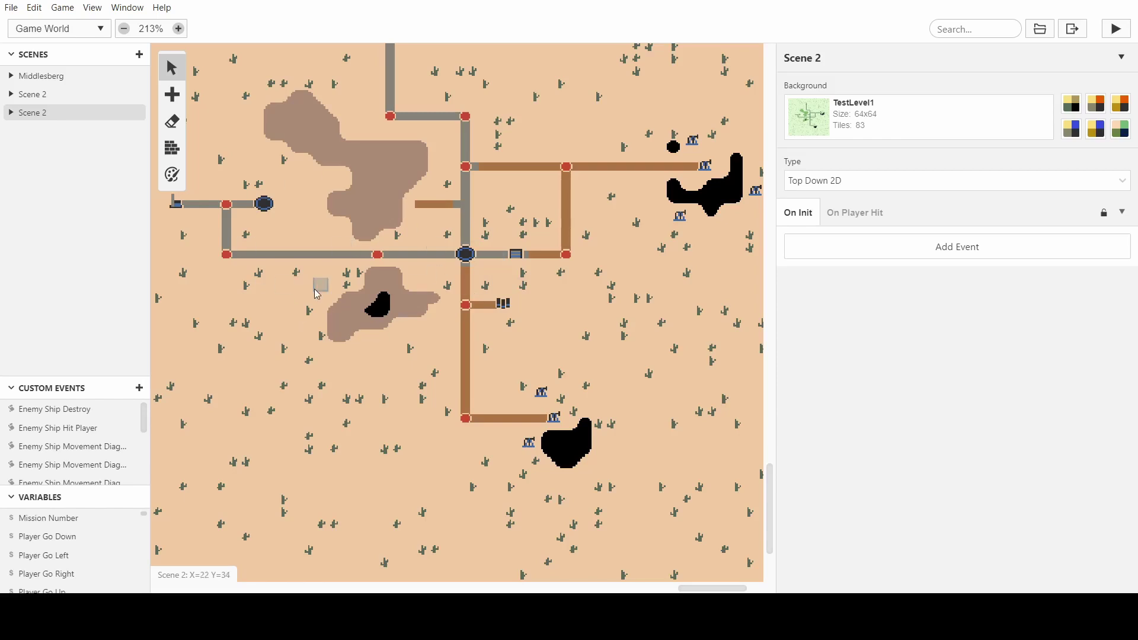
scroll(321, 291, "up", 1)
scroll(416, 367, "up", 1, "ctrl")
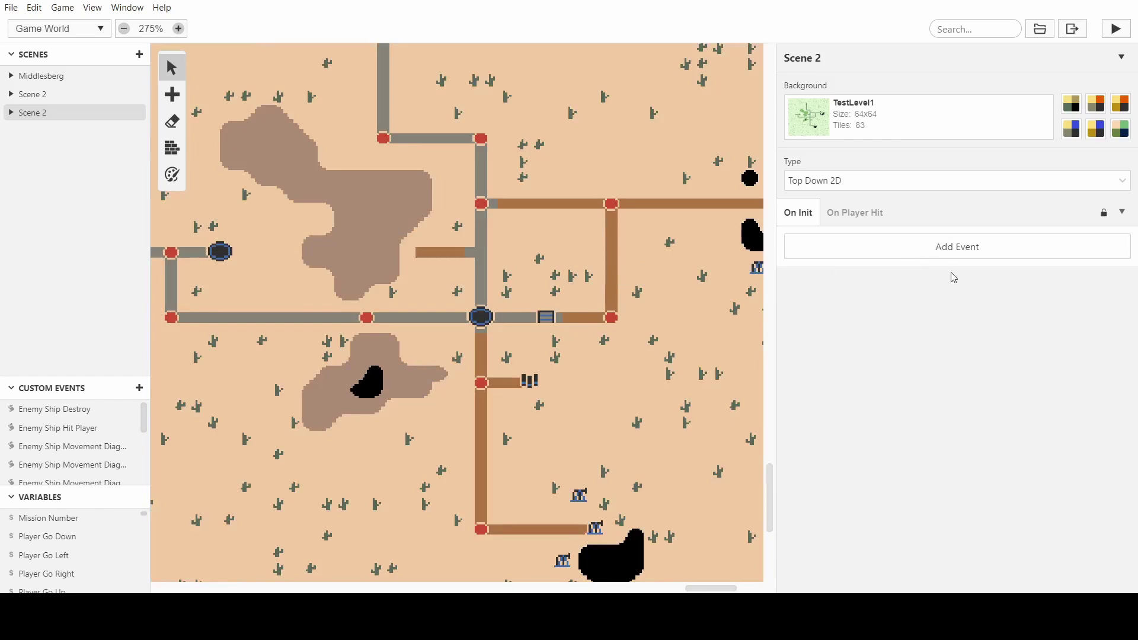
Add an Attach Script To Button event to the new scene's On Init script, assigned only to the Left joypad button
left_click(952, 254)
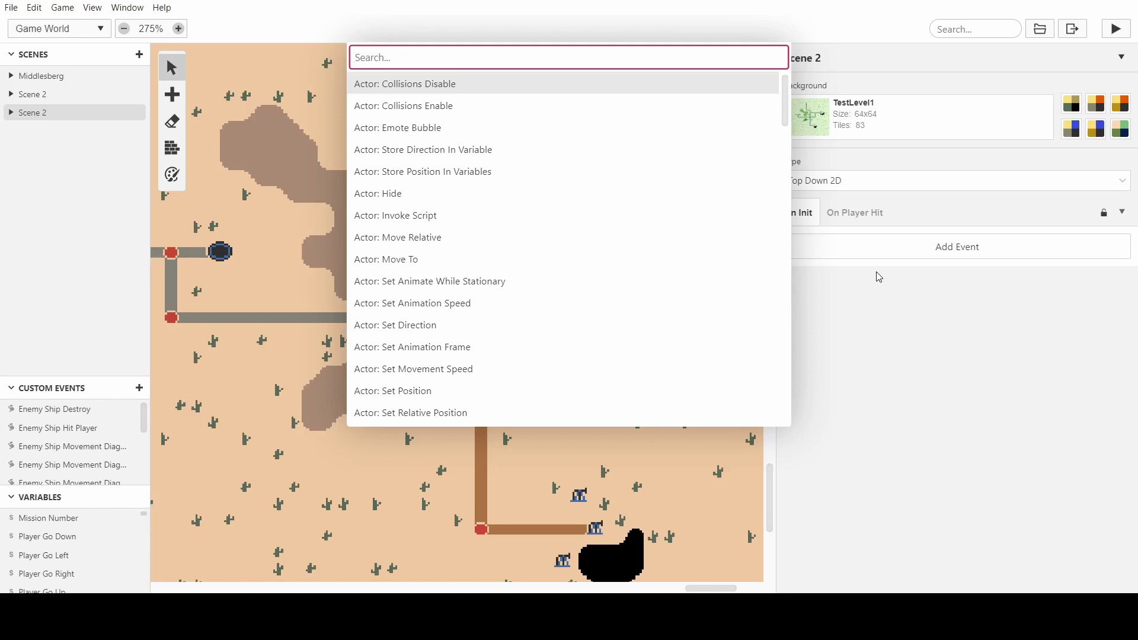
type("att")
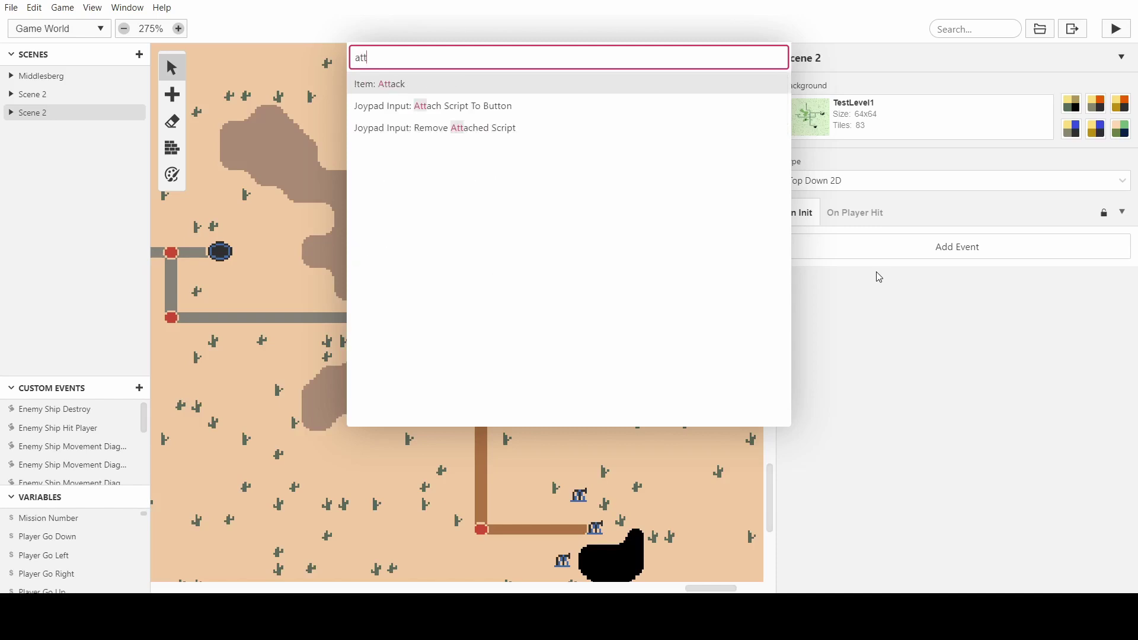
left_click(531, 108)
left_click(834, 264)
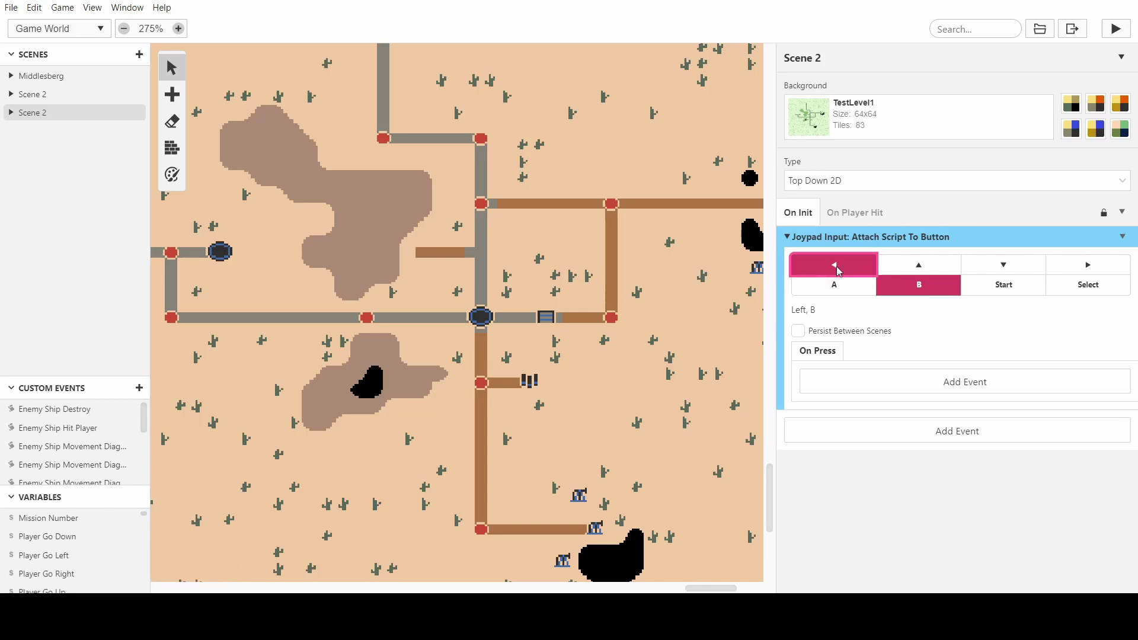
left_click(919, 284)
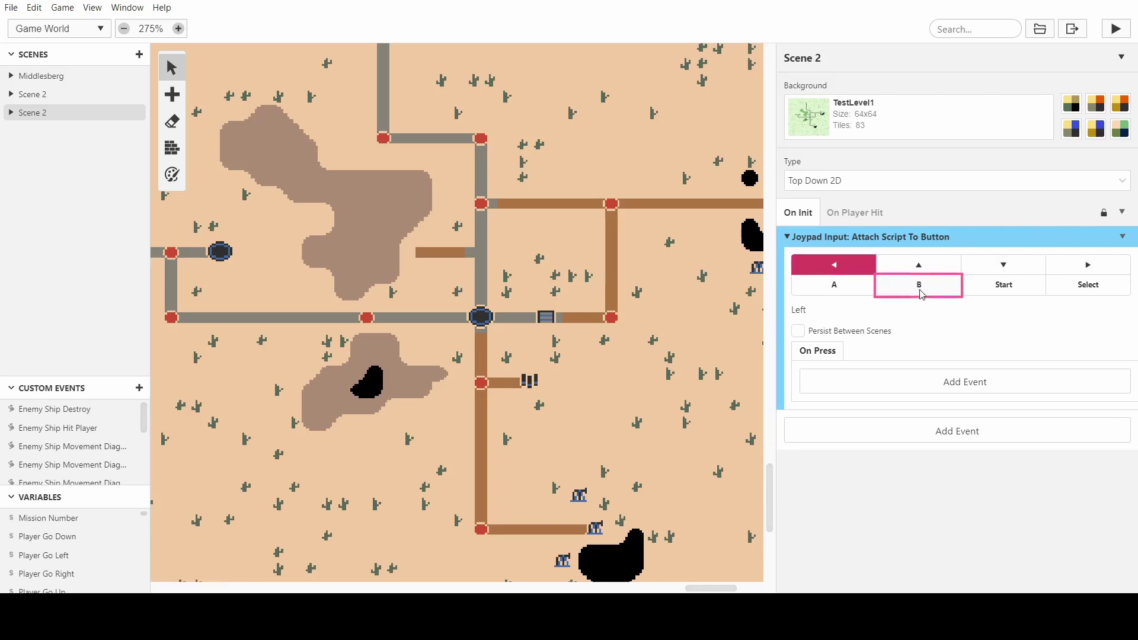
Rename the Attach Script To Button event as Left
left_click(1123, 236)
left_click(1102, 259)
type("Left")
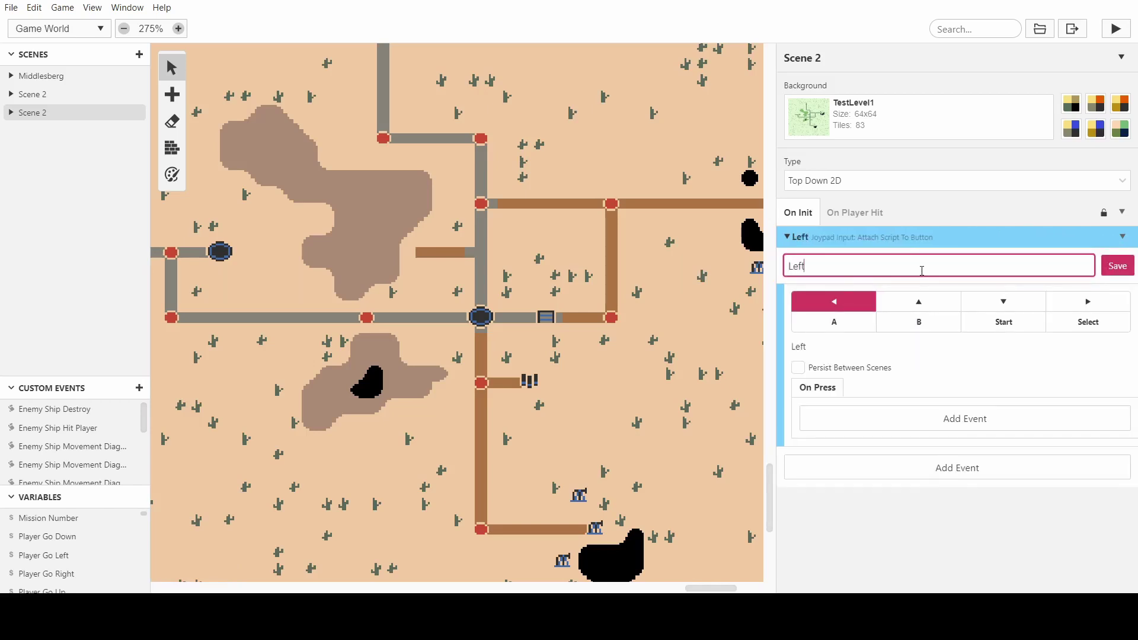
key("Return")
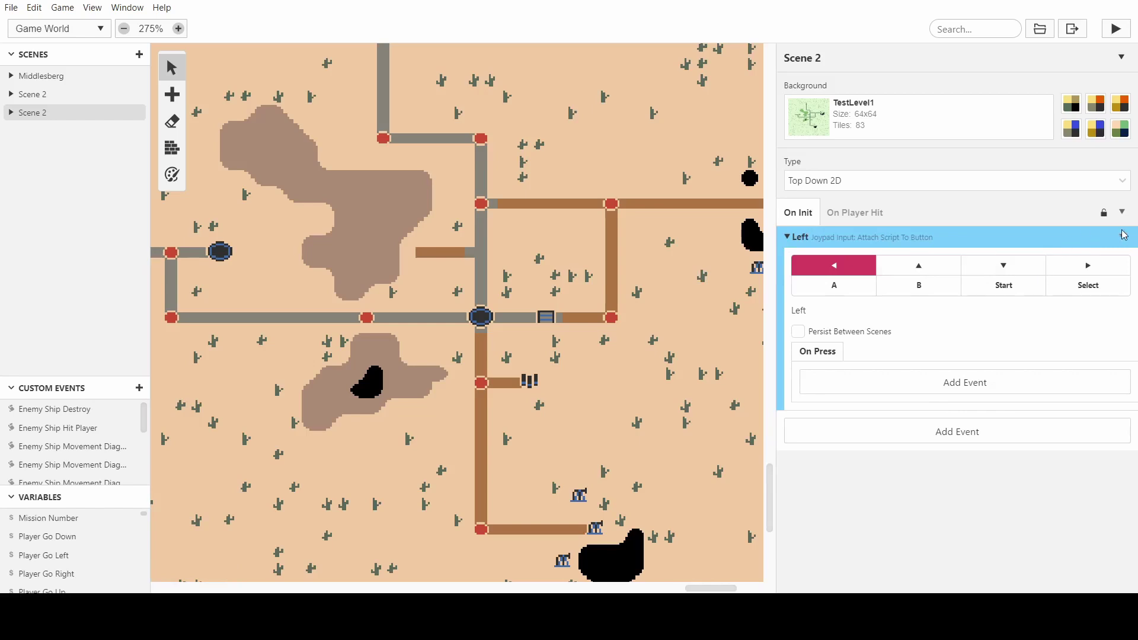
Add an Actor: Move Relative event to the Left script that moves the Player by X -2
left_click(907, 390)
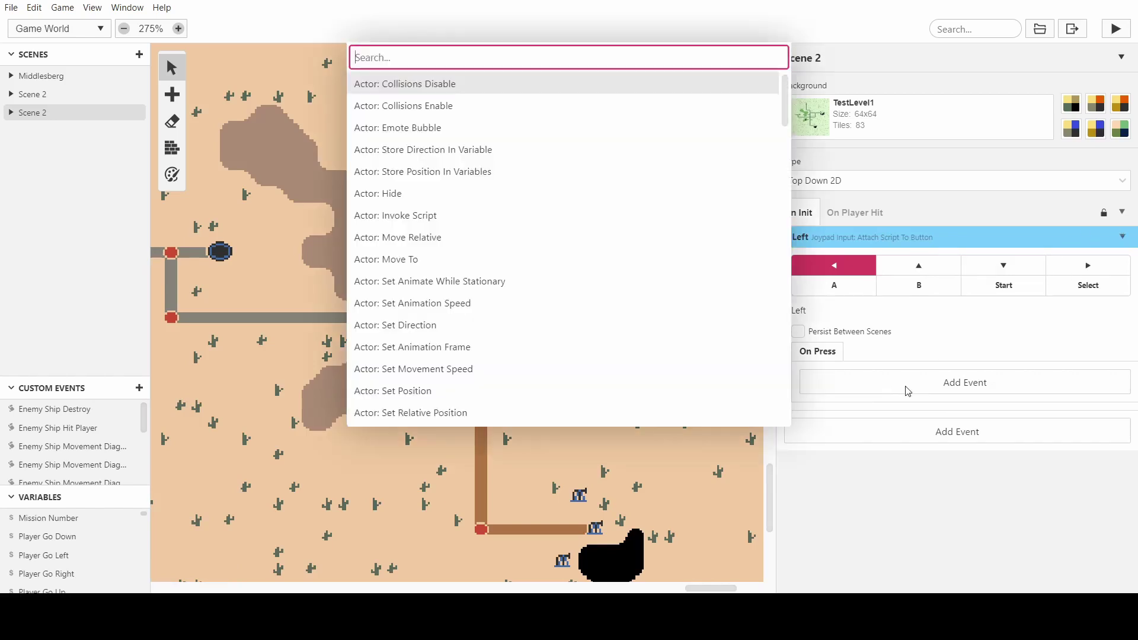
type("move")
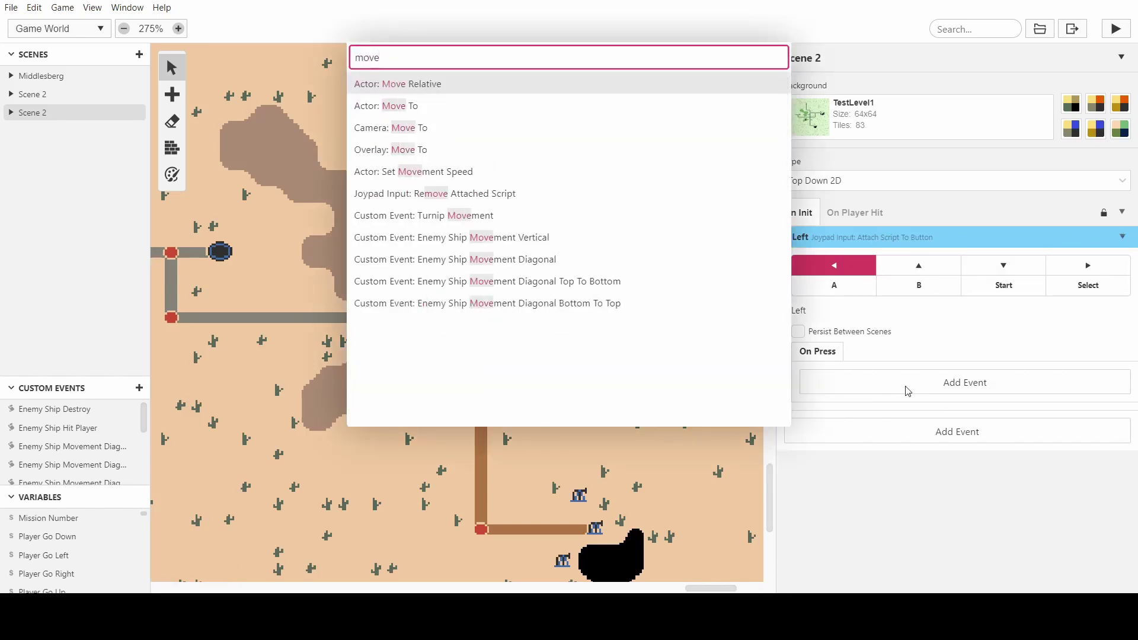
left_click(658, 87)
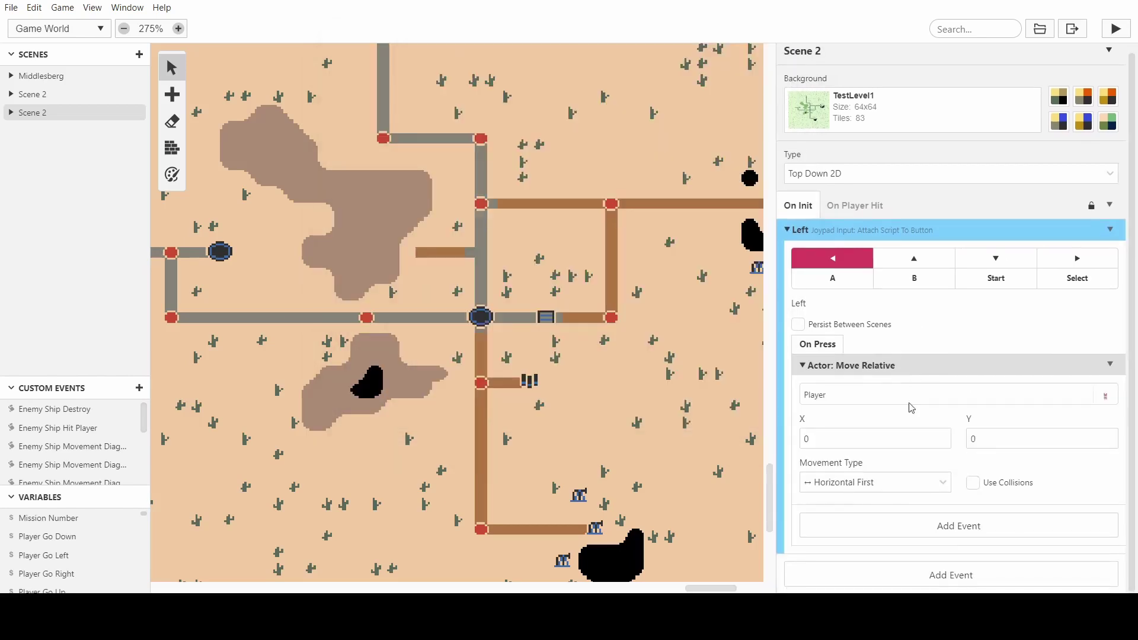
left_click(947, 446)
left_click(946, 444)
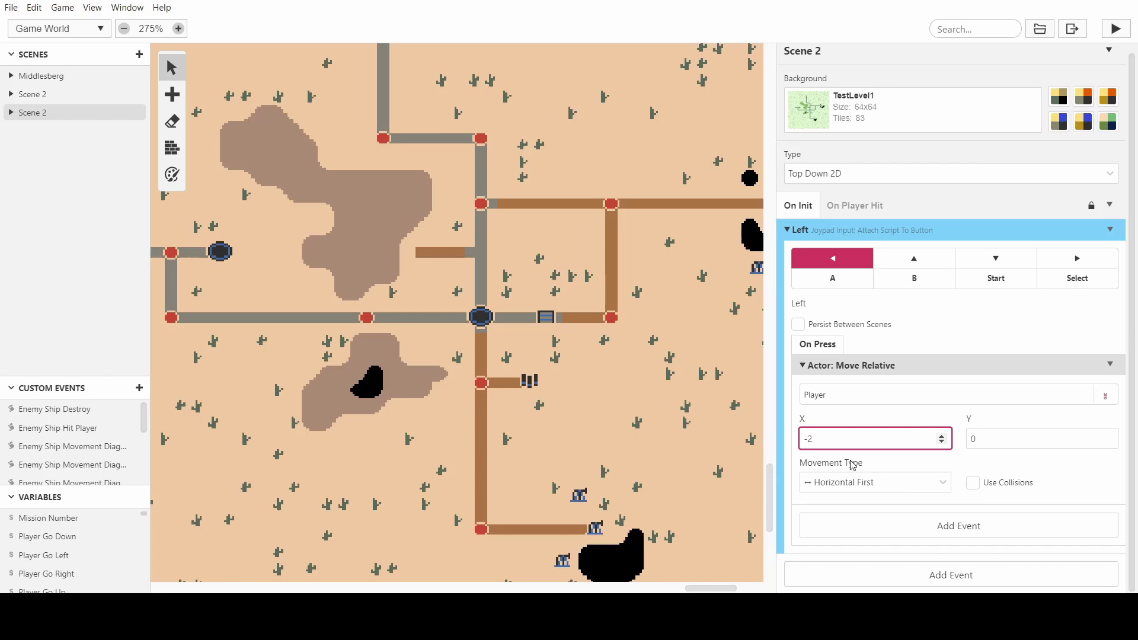
left_click(856, 412)
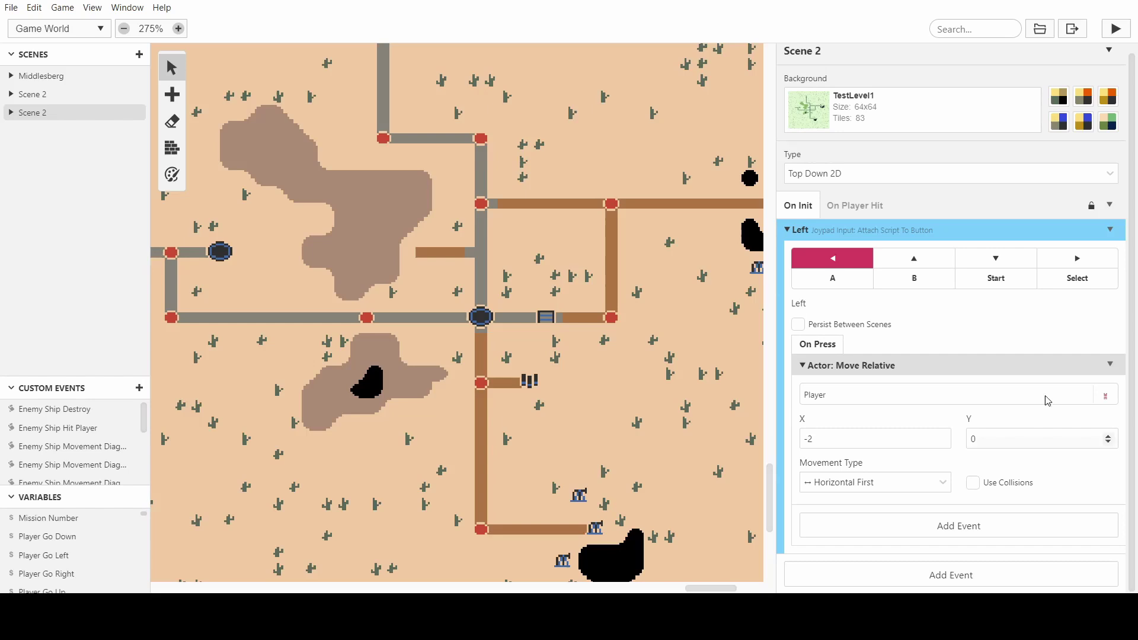
Copy the Left button event and paste the duplicate below it in On Init
left_click(1111, 230)
left_click(1084, 297)
key("alt")
left_click(876, 572)
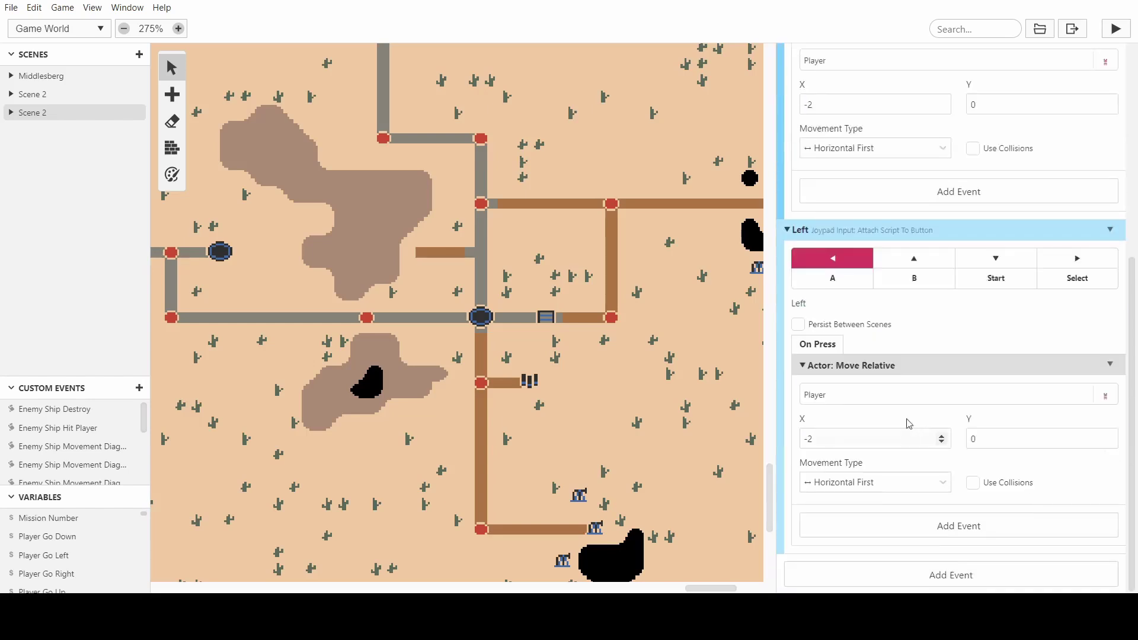
Convert the duplicated Left event for the Right joypad button, renaming it Right and setting its relative X movement to 2
left_click(1070, 259)
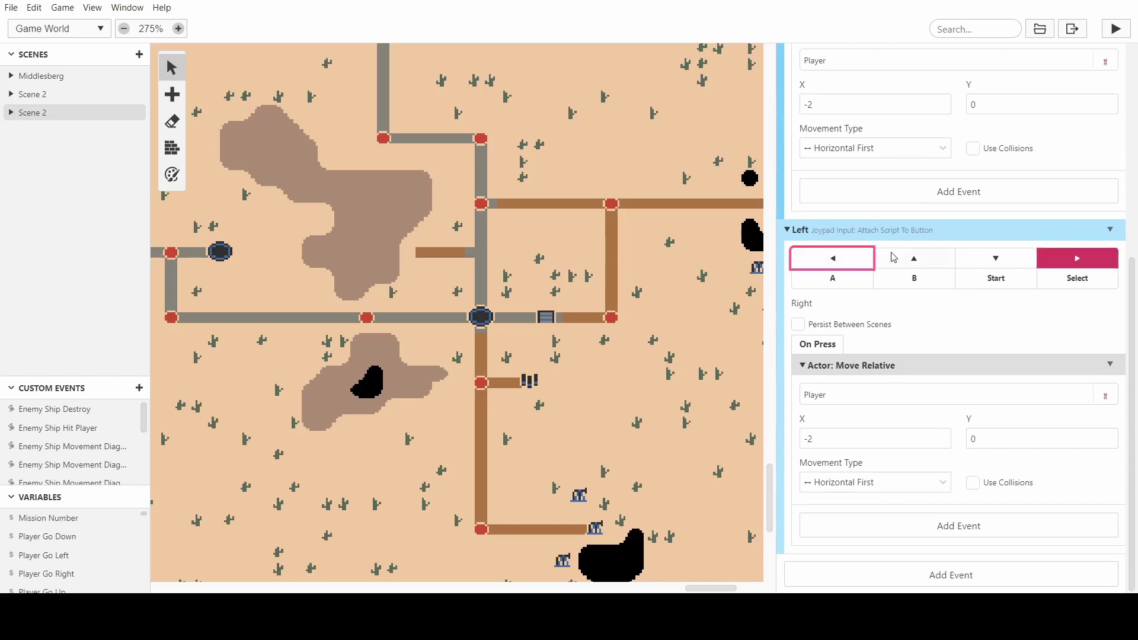
left_click(1110, 230)
left_click(1089, 253)
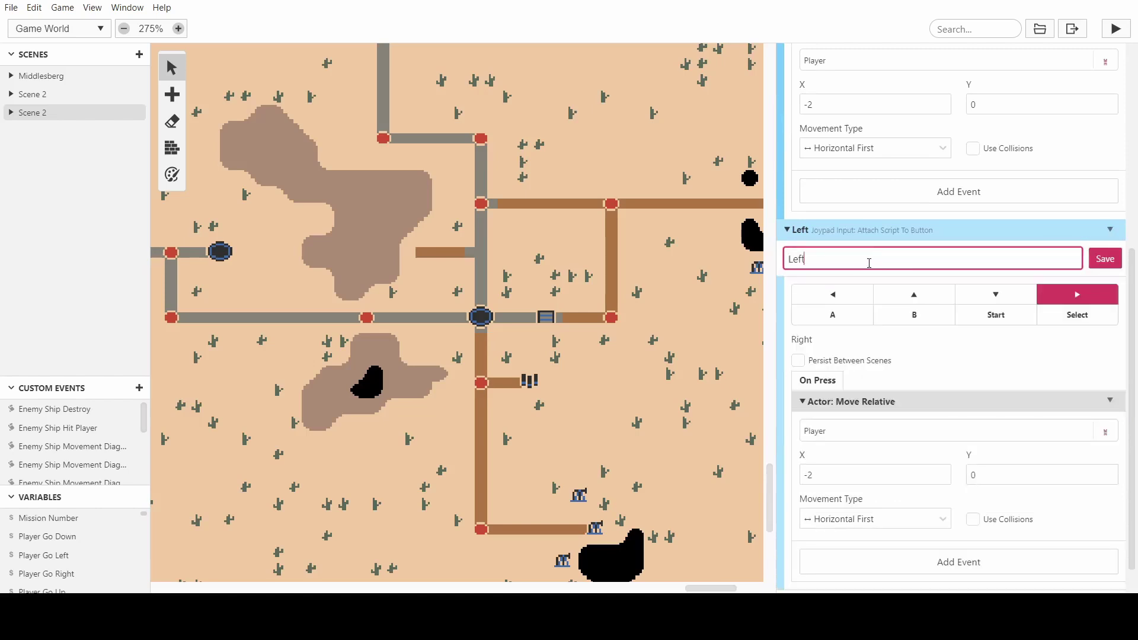
key("ctrl+a")
type("Right")
left_click(1105, 259)
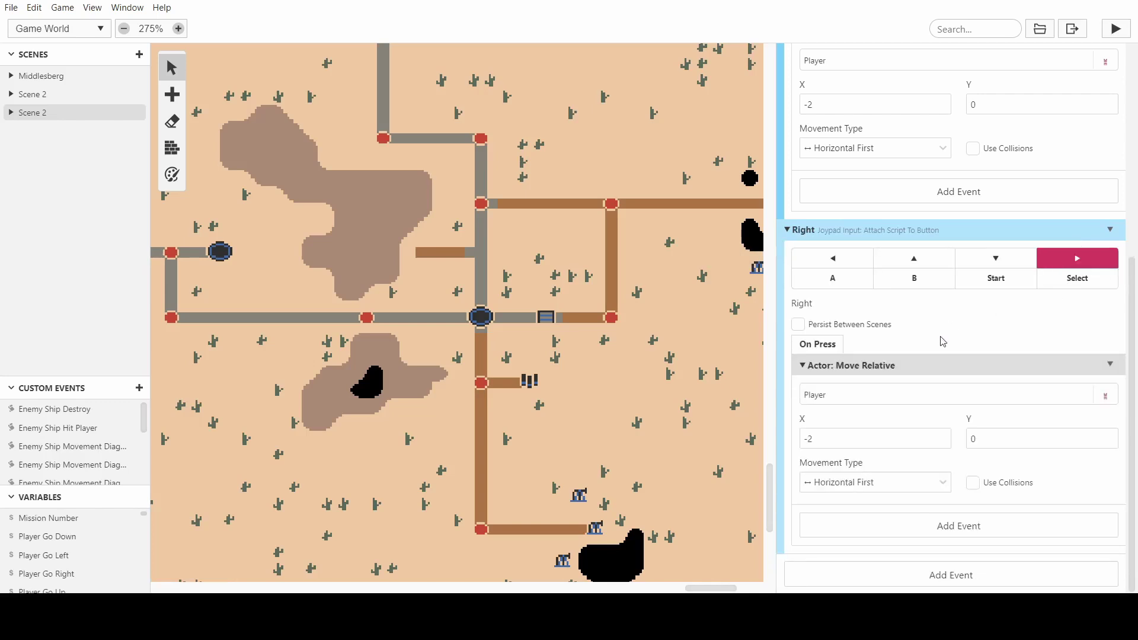
left_click_drag(889, 439, 780, 438)
type("2")
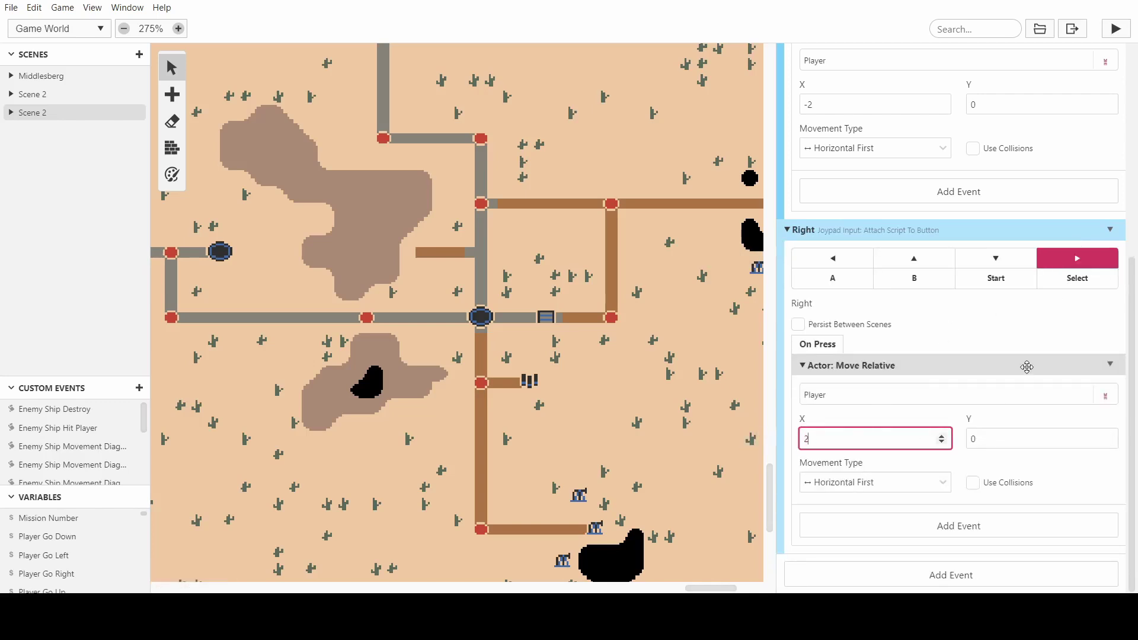
Duplicate the Right button event at the end of the On Init script
left_click(1110, 230)
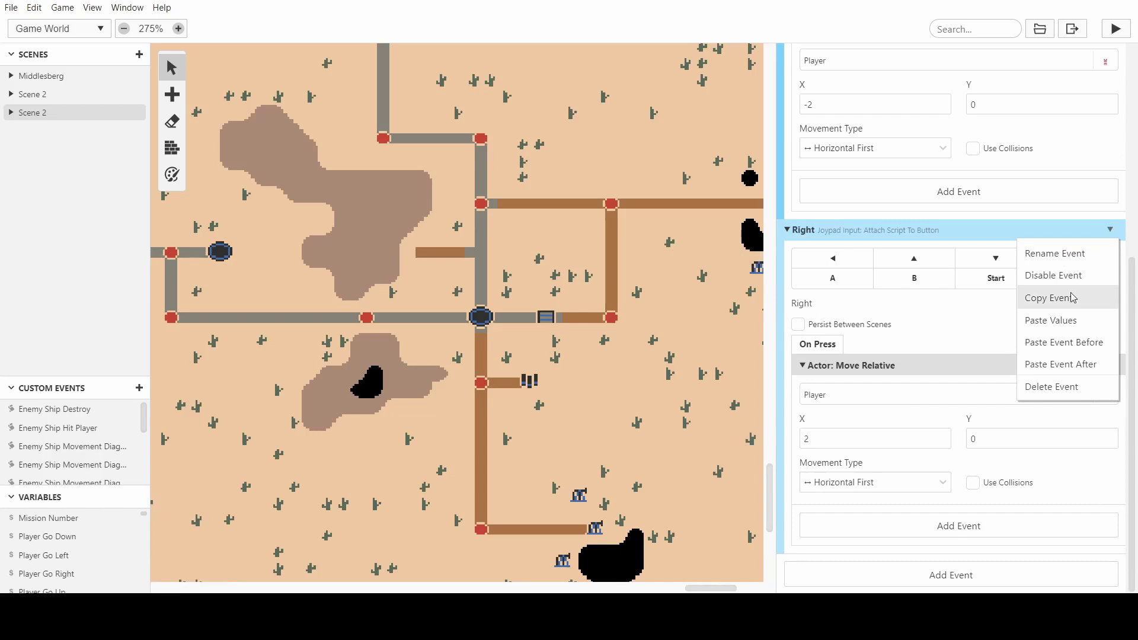
left_click(1051, 295)
left_click(877, 576)
scroll(919, 394, "down", 2)
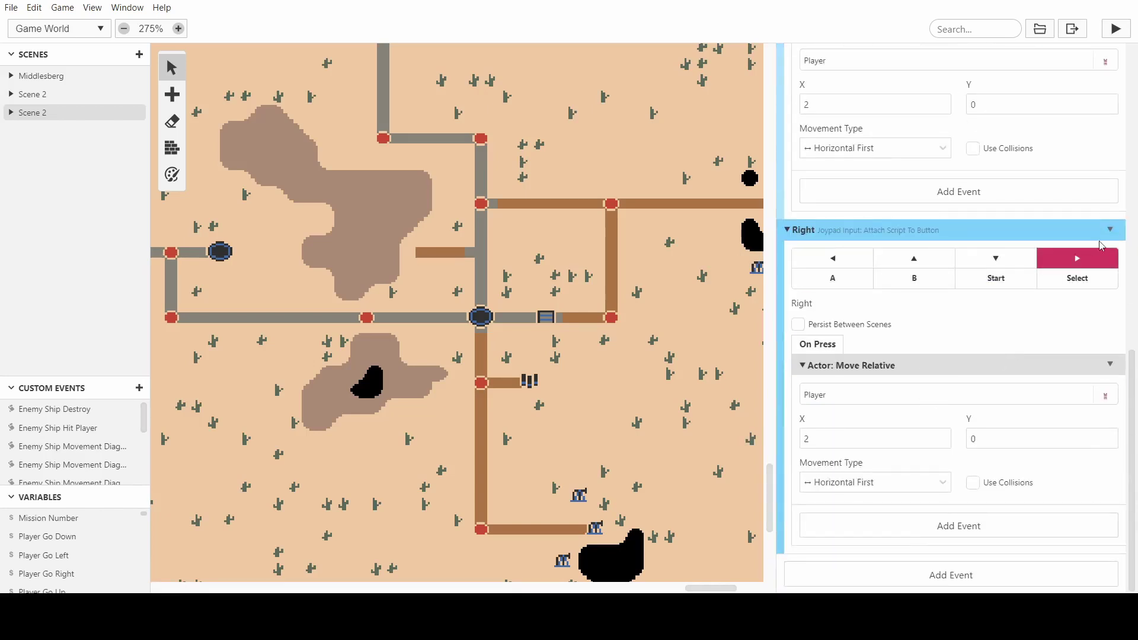
Rename the duplicated Right event as Up and assign it to only the Up joypad button
left_click(1111, 230)
left_click(1088, 254)
key("BackSpace")
key("BackSpace")
key("BackSpace")
key("BackSpace")
key("BackSpace")
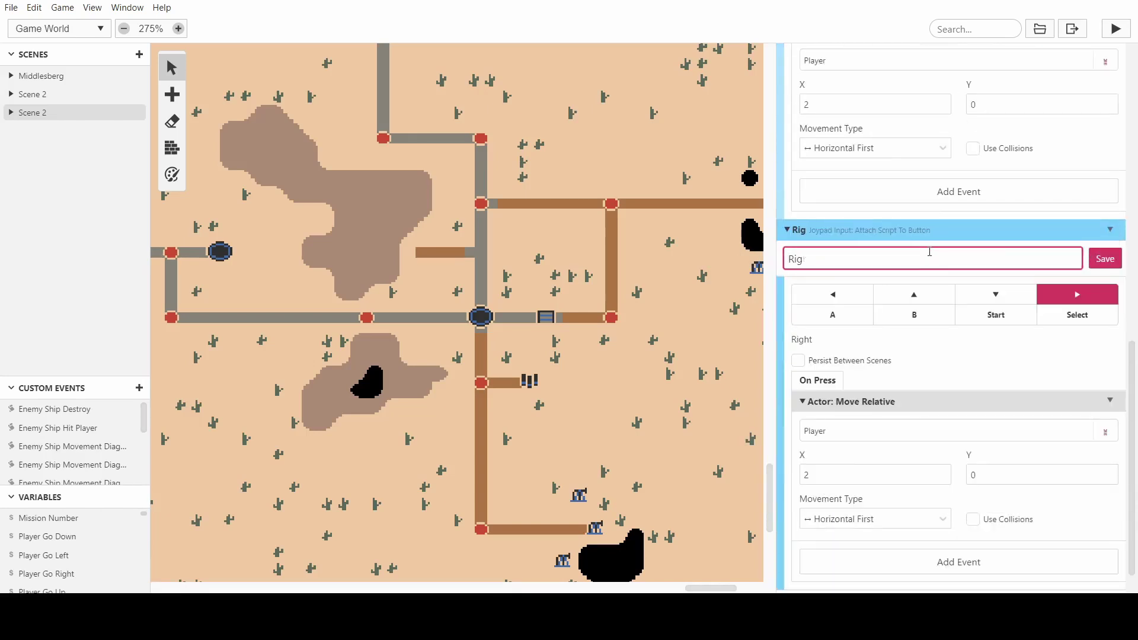
type("Up")
key("Return")
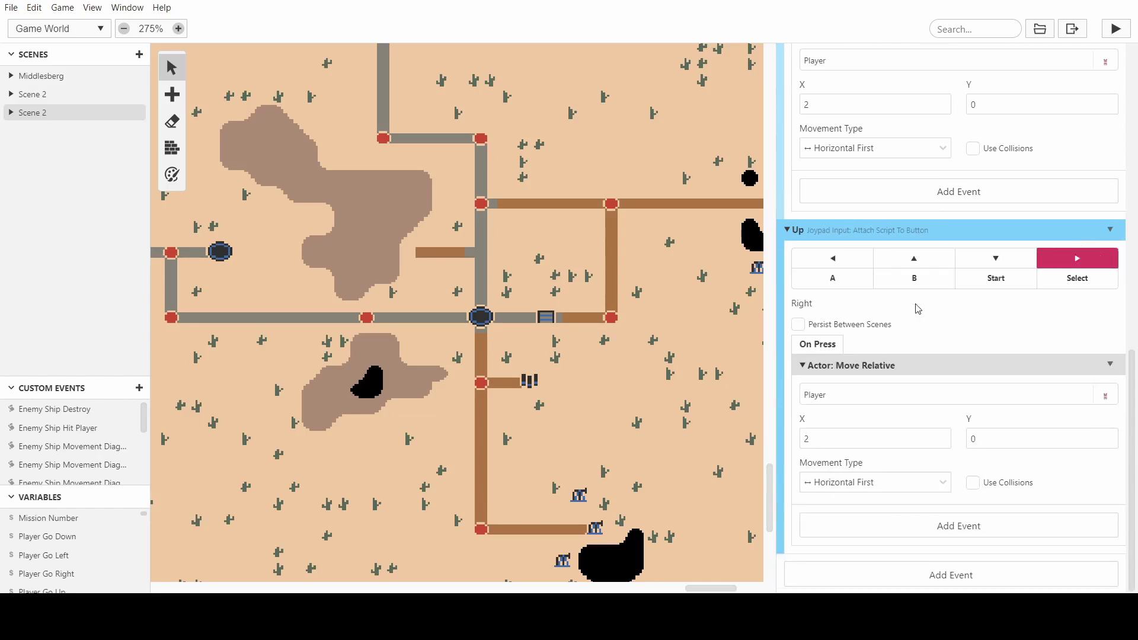
left_click(939, 261)
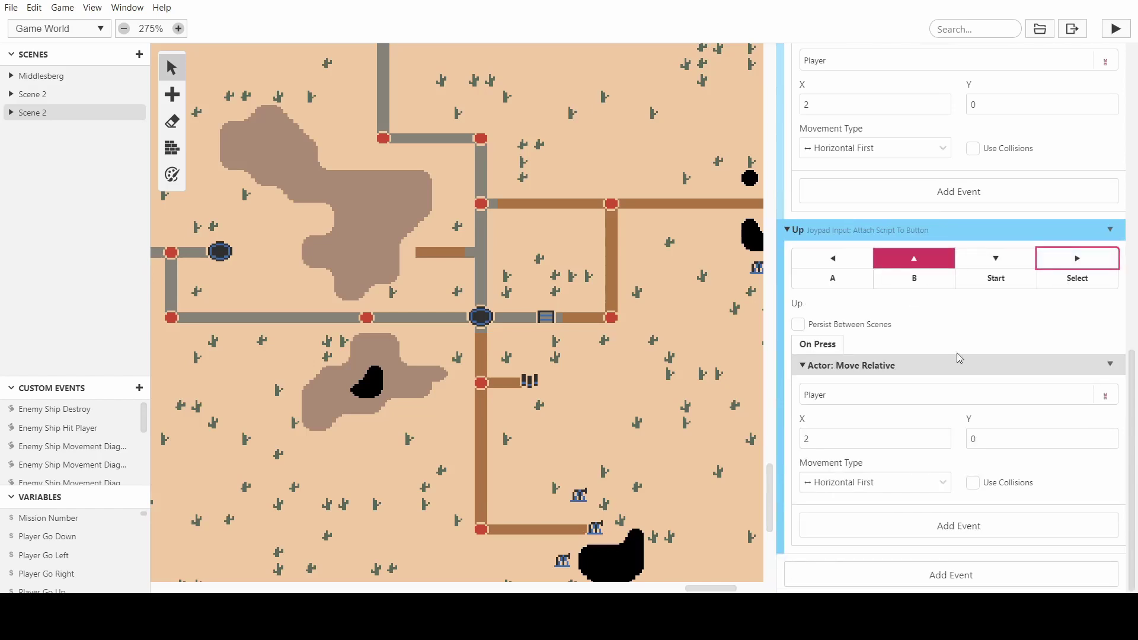
Enable Use Collisions for the Move Relative events in the Right and Left scripts
scroll(880, 398, "up", 4)
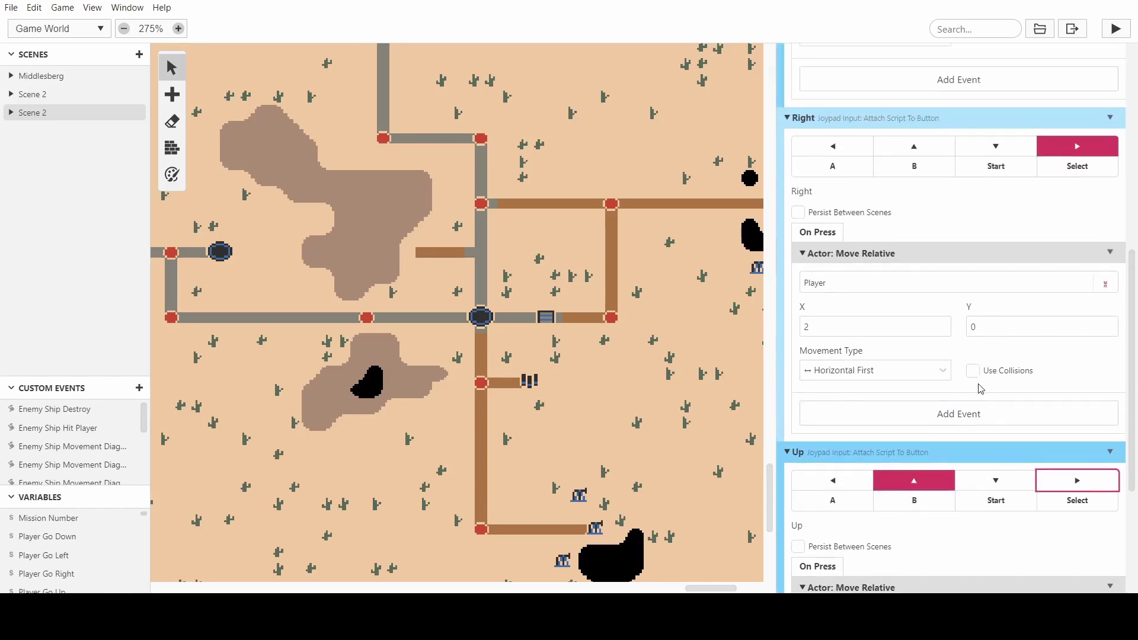
left_click(986, 378)
scroll(975, 332, "up", 4)
left_click(973, 257)
scroll(996, 272, "up", 3)
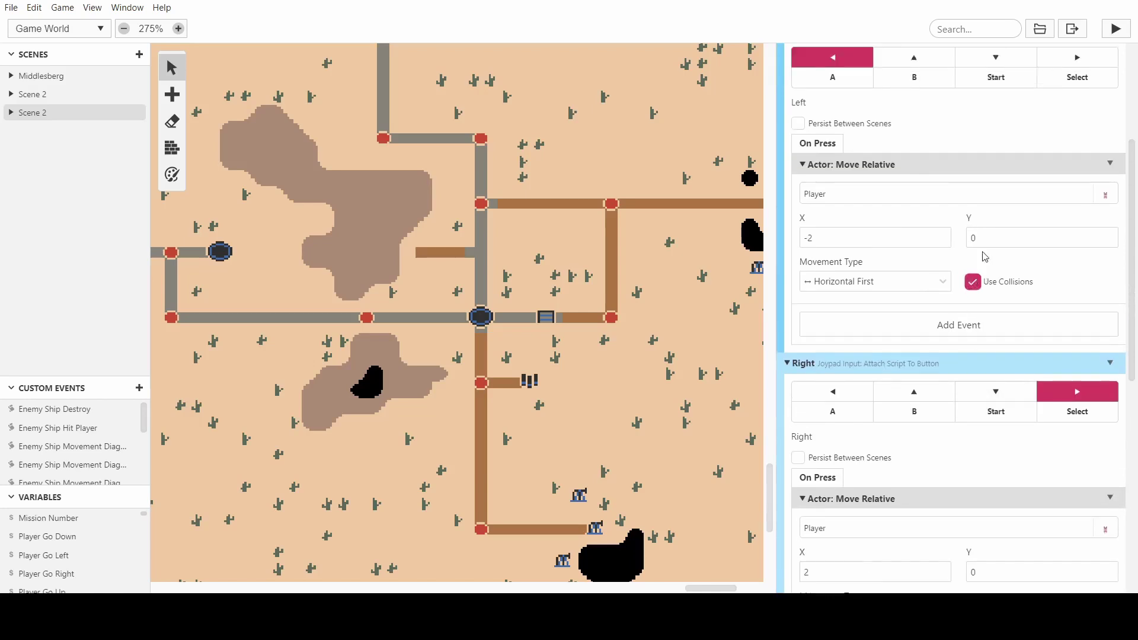
Set the Up script's Move Relative event to X 0 and Y -2
scroll(1000, 275, "up", 1)
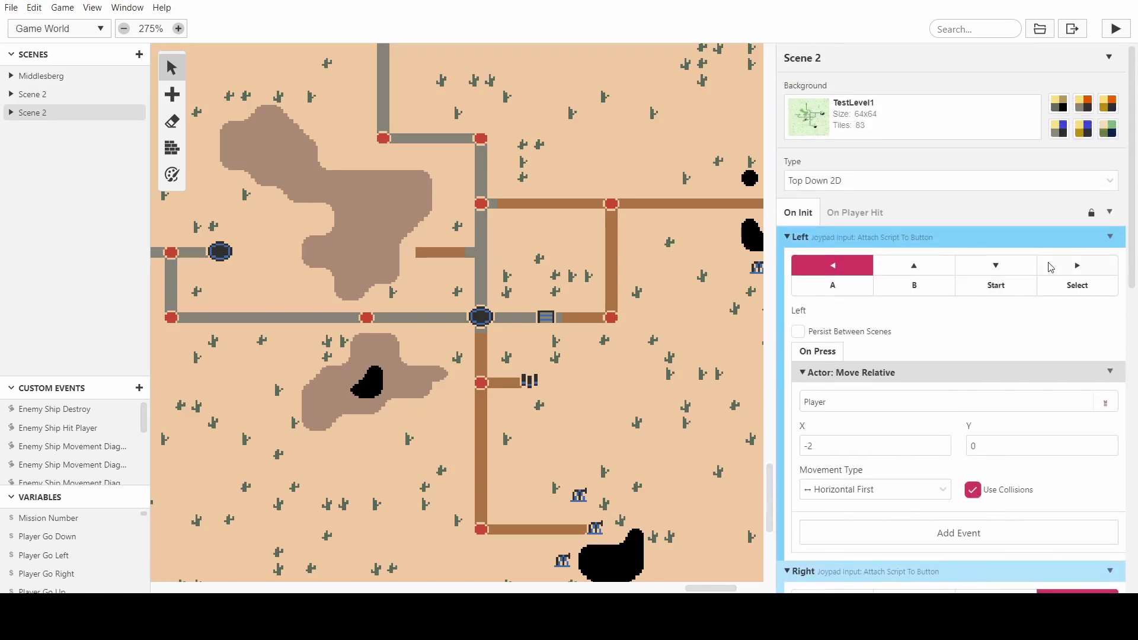
scroll(1050, 266, "down", 3)
scroll(991, 204, "up", 2)
scroll(977, 242, "down", 4)
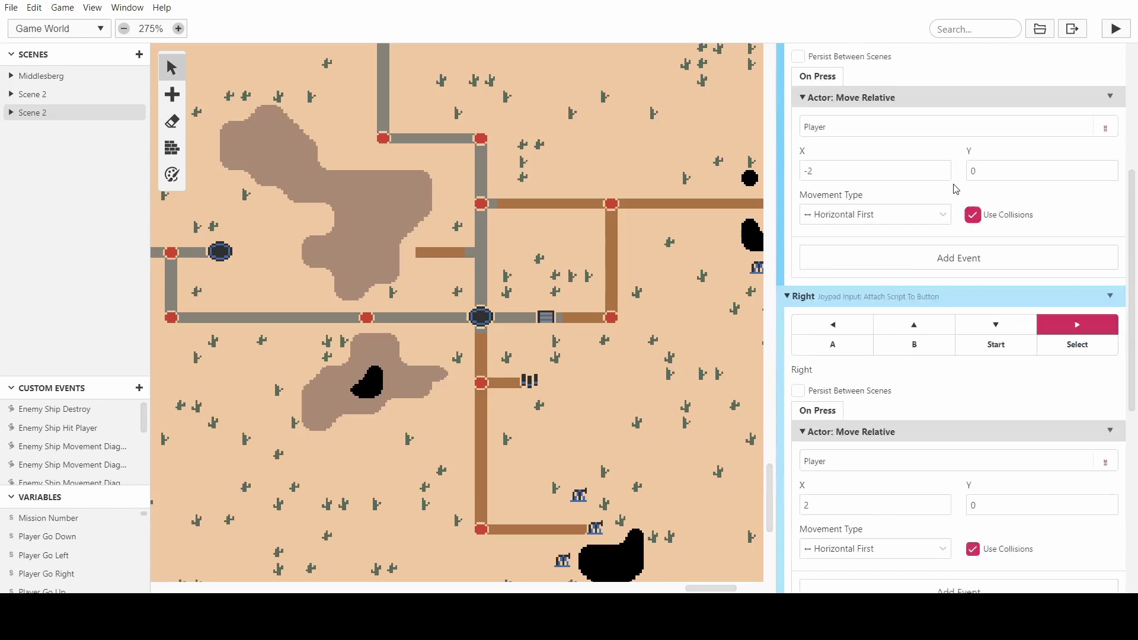
scroll(961, 188, "down", 6)
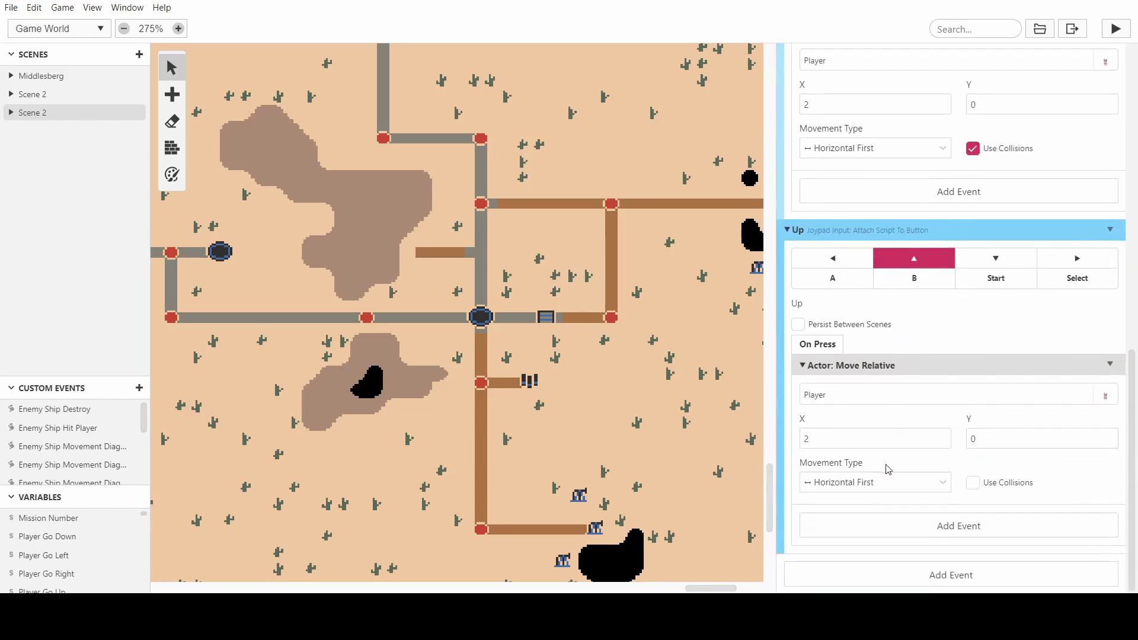
left_click(853, 439)
type("0")
left_click(1015, 429)
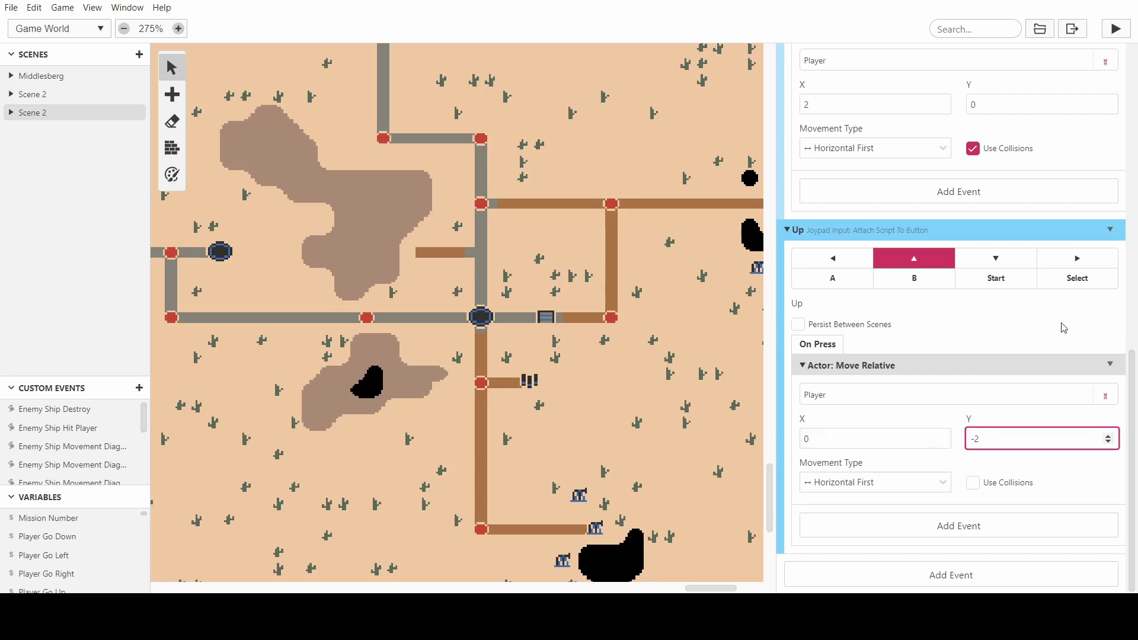
Duplicate the Up button event at the end of the On Init script
left_click(1110, 230)
left_click(1088, 296)
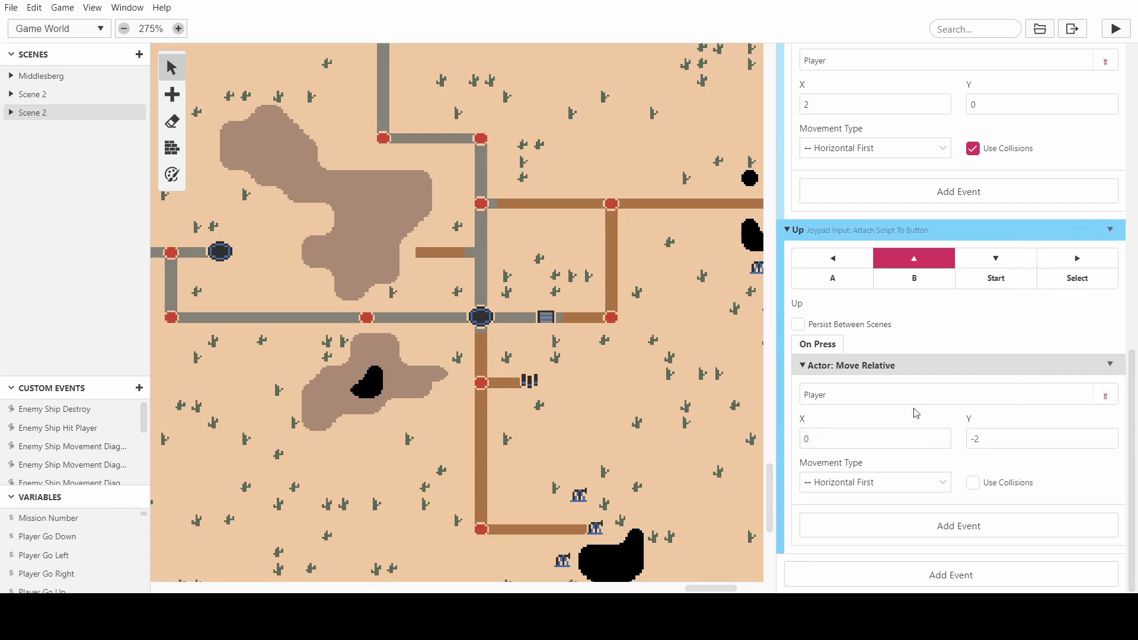
left_click(903, 575)
scroll(901, 399, "down", 5)
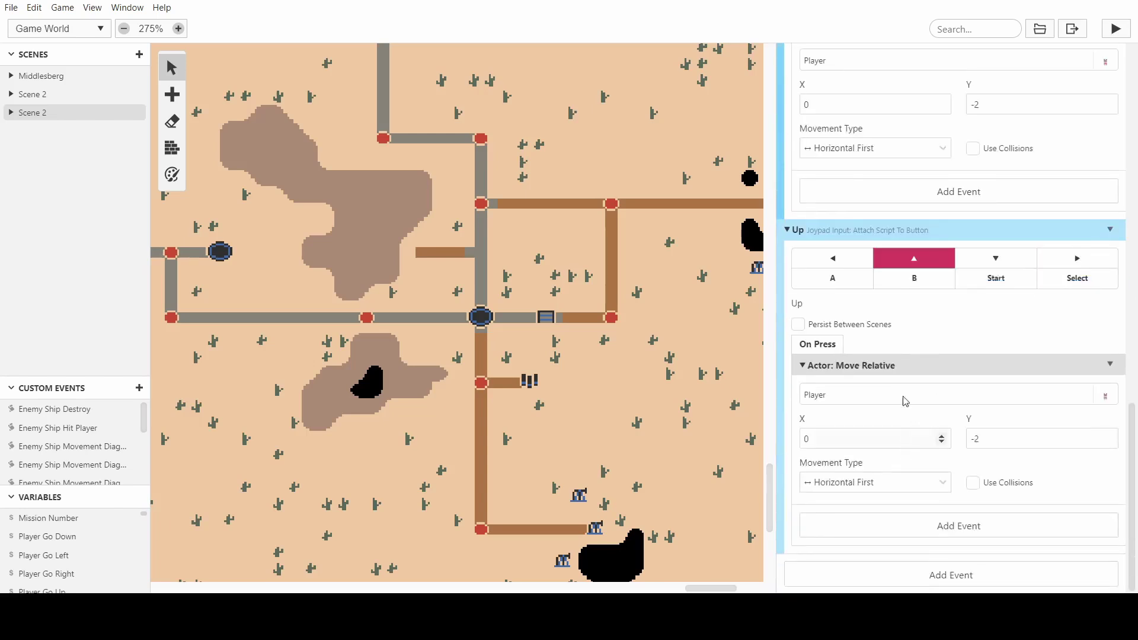
Rename the duplicated Up event as Down and assign it to only the Down joypad button
left_click(1111, 230)
left_click(1067, 252)
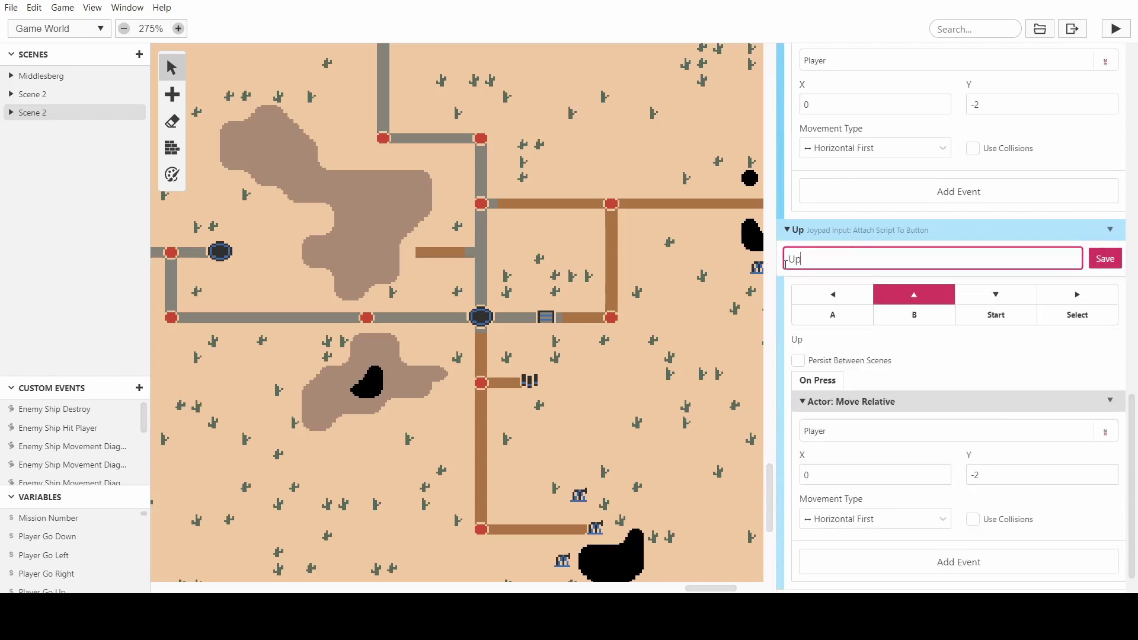
type("Down")
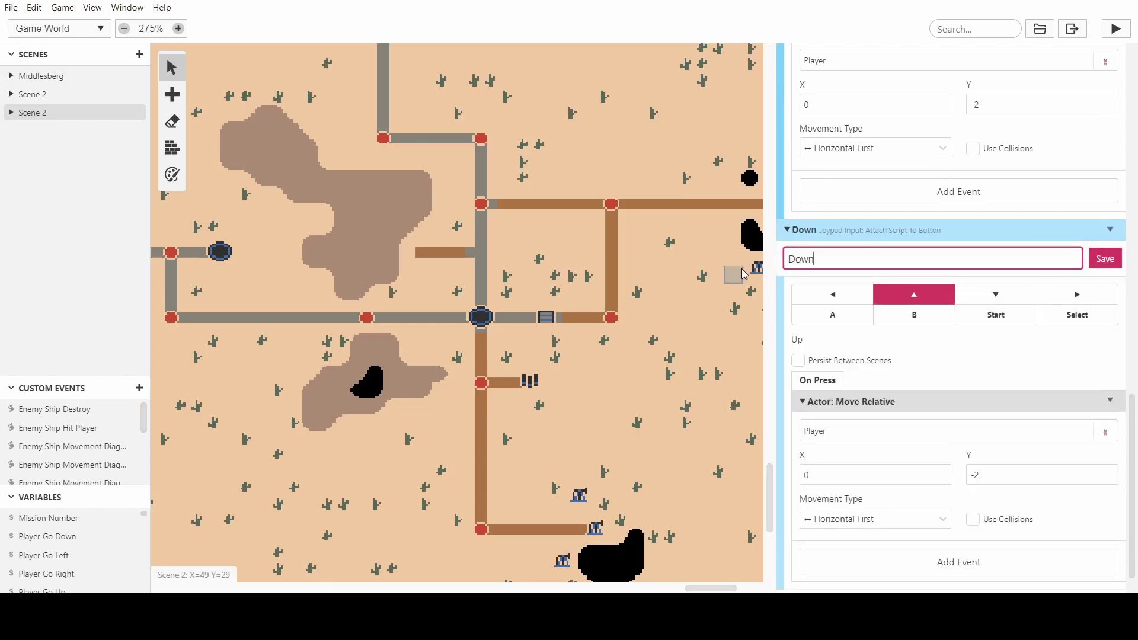
key("Return")
left_click(996, 260)
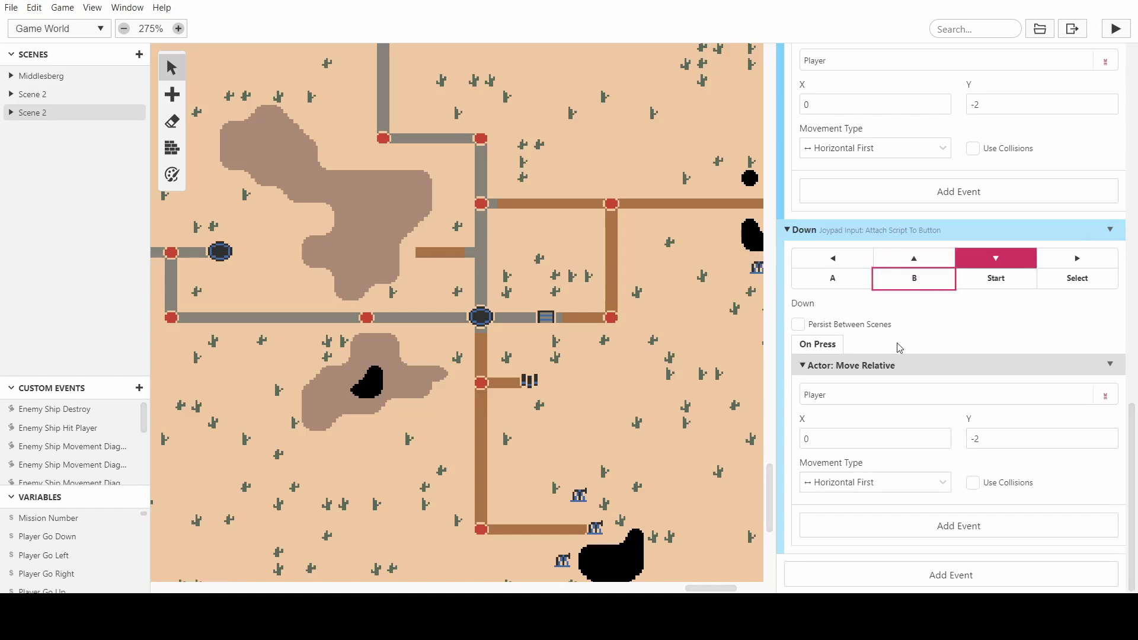
Set the Down script's relative Y movement to 2 and enable Use Collisions in both the Down and Up scripts
double_click(972, 437)
type("2")
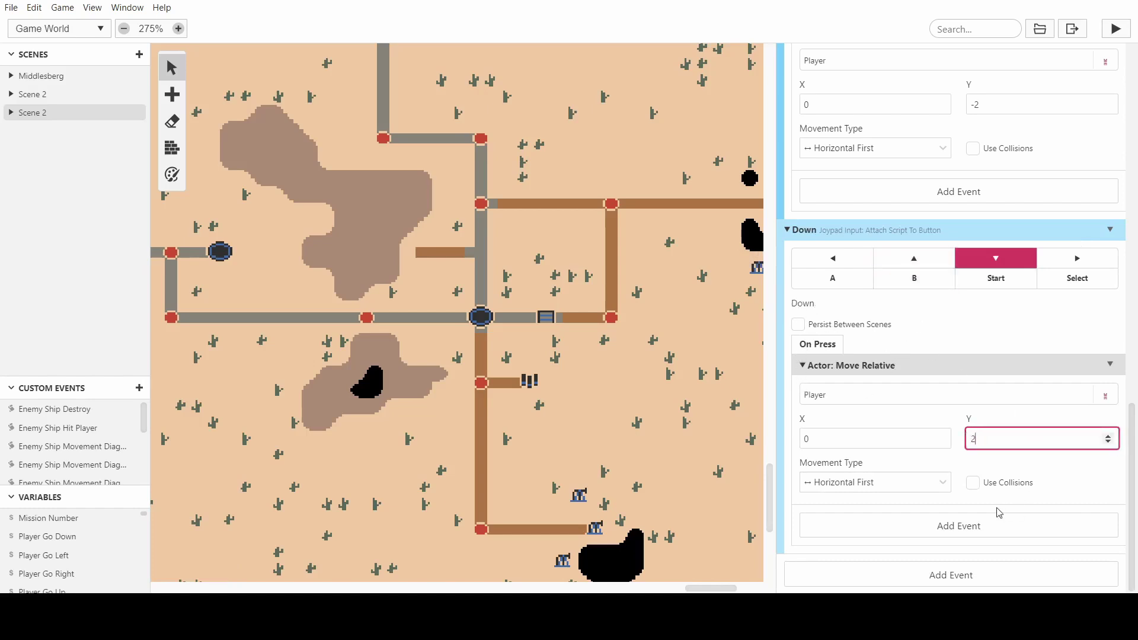
left_click(975, 485)
left_click(975, 152)
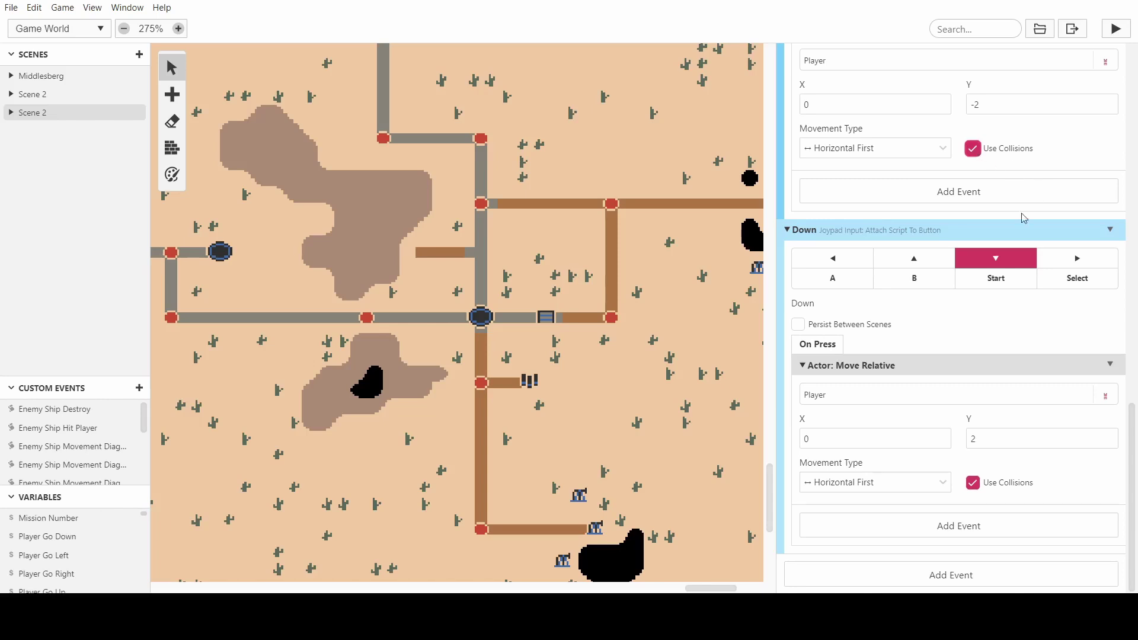
Set the movement type to Vertical First for the Move Relative events in the Down and Up scripts
left_click(901, 482)
left_click(887, 527)
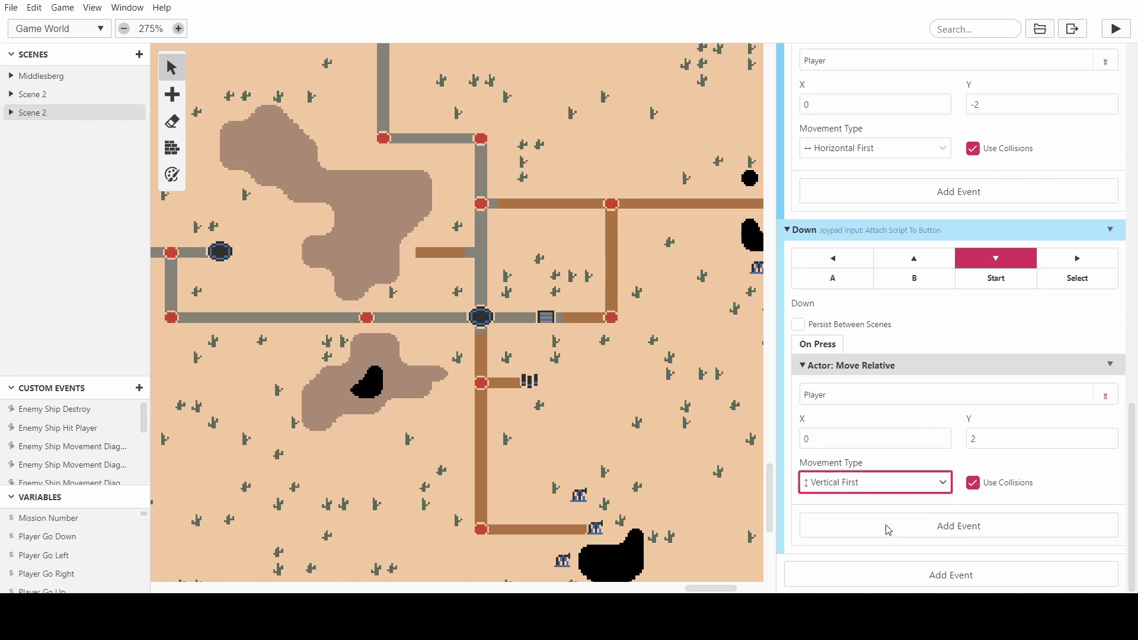
left_click(880, 148)
left_click(869, 194)
scroll(983, 230, "up", 4)
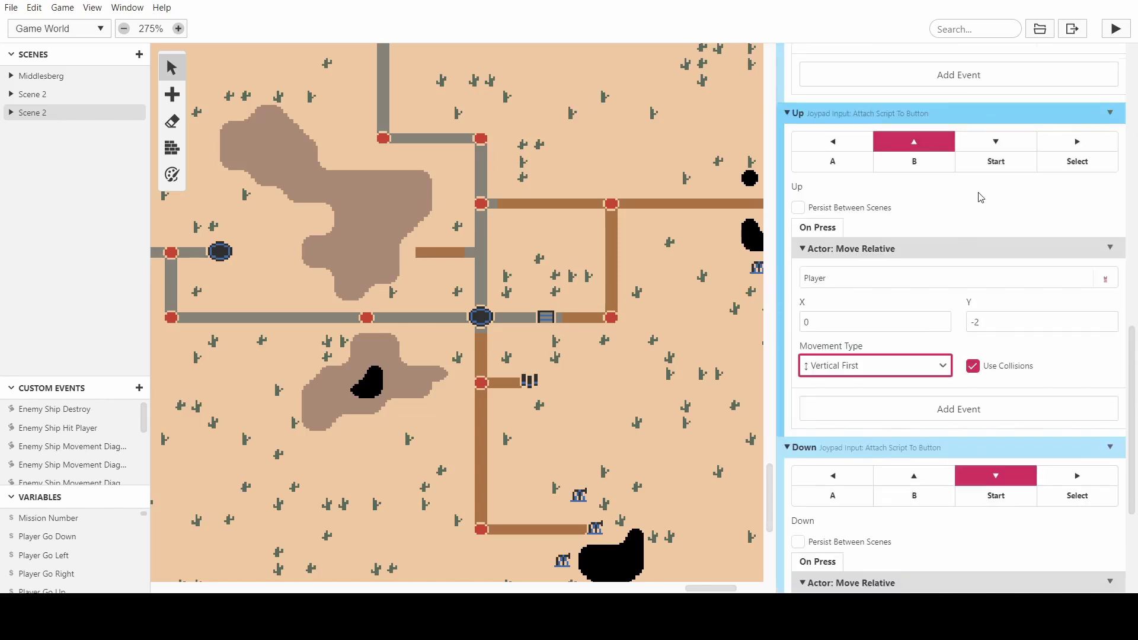
scroll(987, 220, "up", 12)
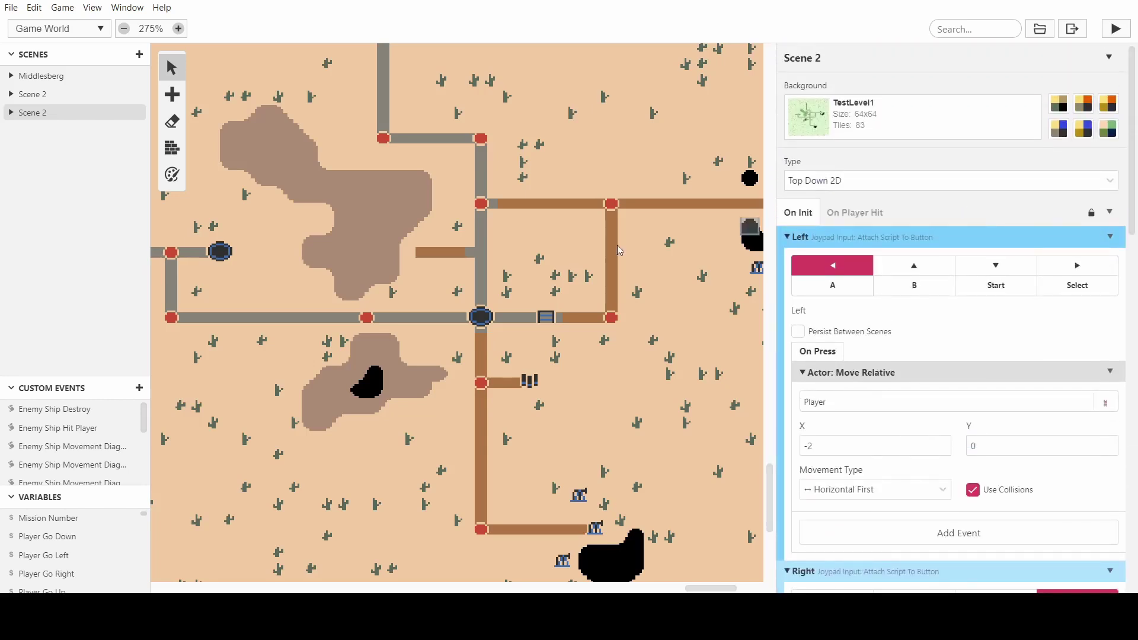
Place the player's start position on the central road hub at X 33, Y 32, facing down, and run the game
scroll(626, 245, "down", 3, "ctrl")
scroll(626, 245, "down", 2, "ctrl")
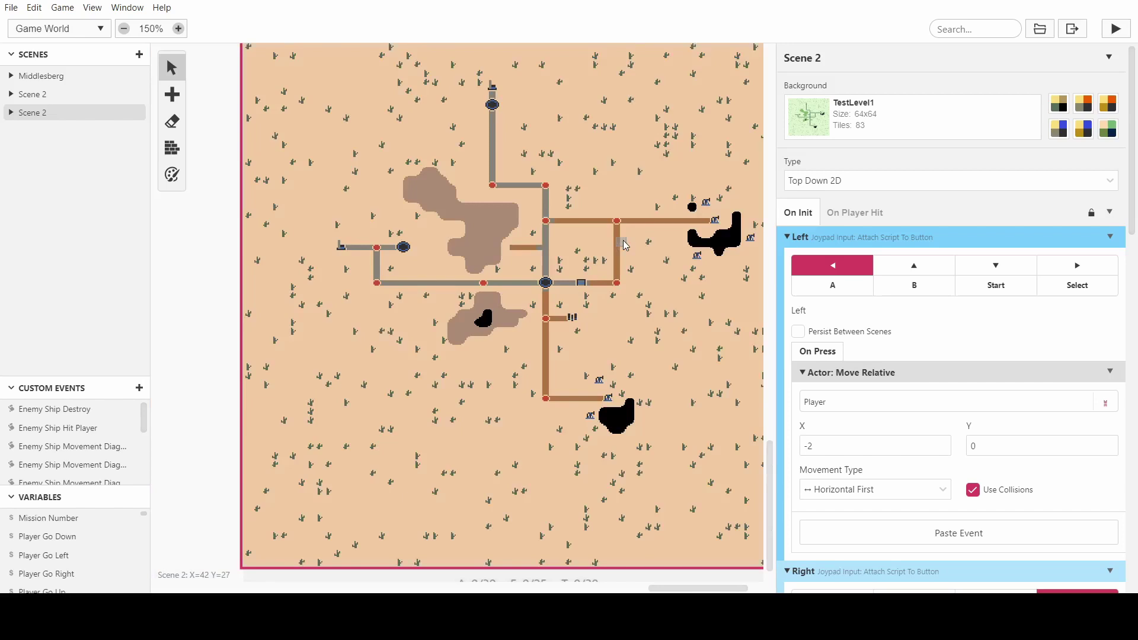
left_click(203, 279)
left_click(841, 267)
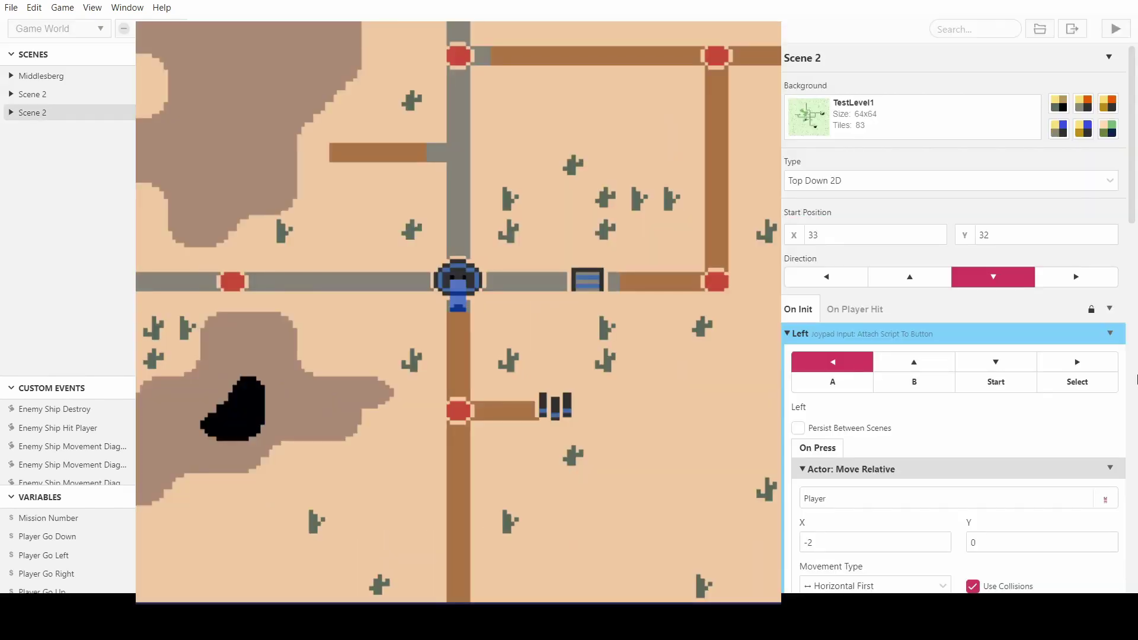
Test the Right and Left controls by driving the tanker east from the hub to the road corner and nudging it back west
key("Right")
key("Right")
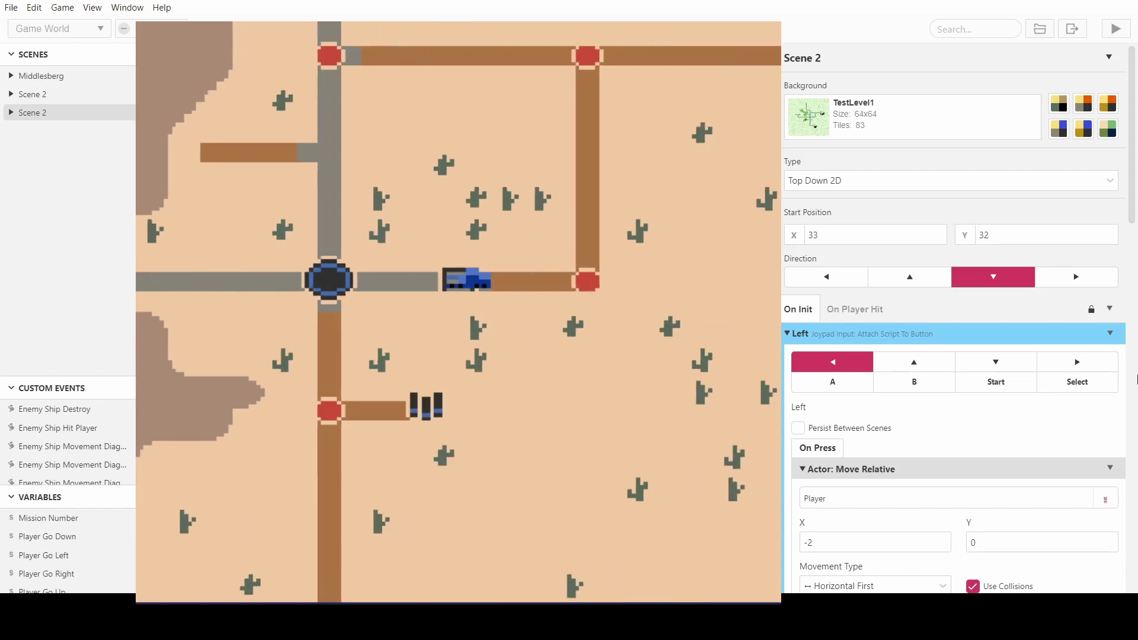
key("Right")
key("Right")
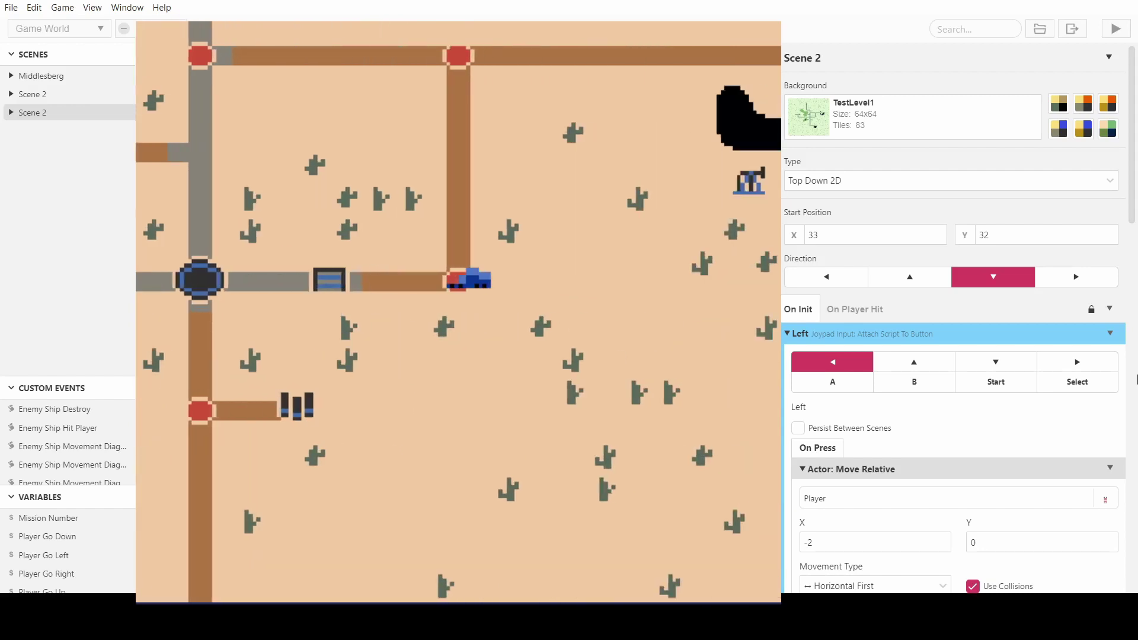
key("Right")
key("Right")
key("Right")
key("Left")
key("Left")
key("Left")
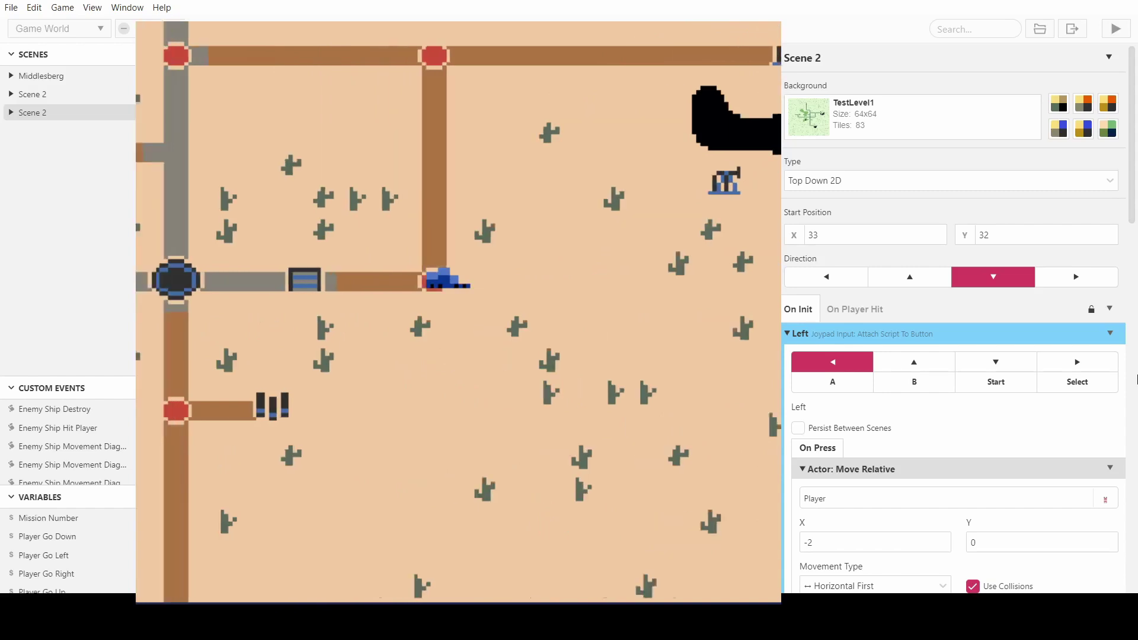
Test the Up and Left controls by driving the tanker north from the road corner and west across the desert
key("Up")
key("Up")
key("Up")
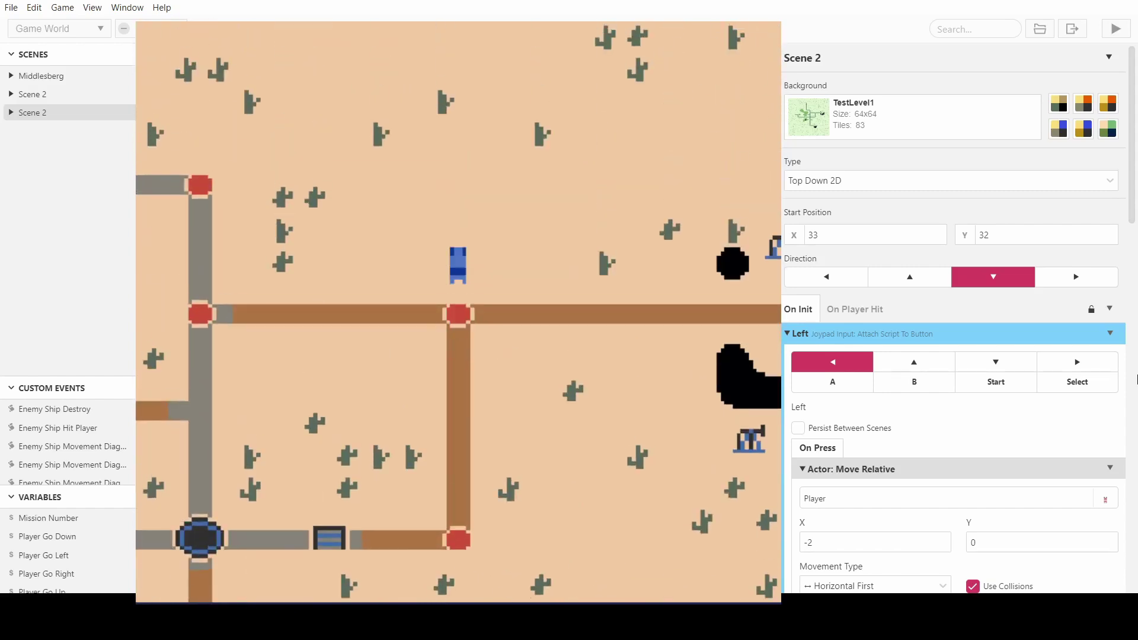
key("Up")
key("Left")
key("Left")
key("Left")
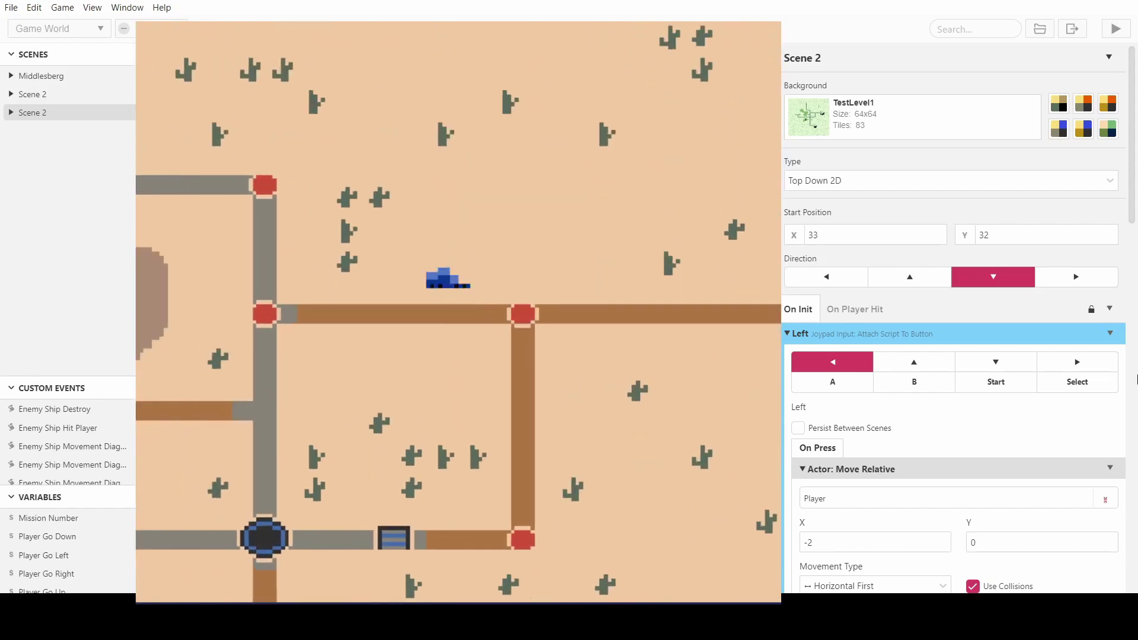
key("Up")
key("Left")
key("Up")
key("Up")
key("Up")
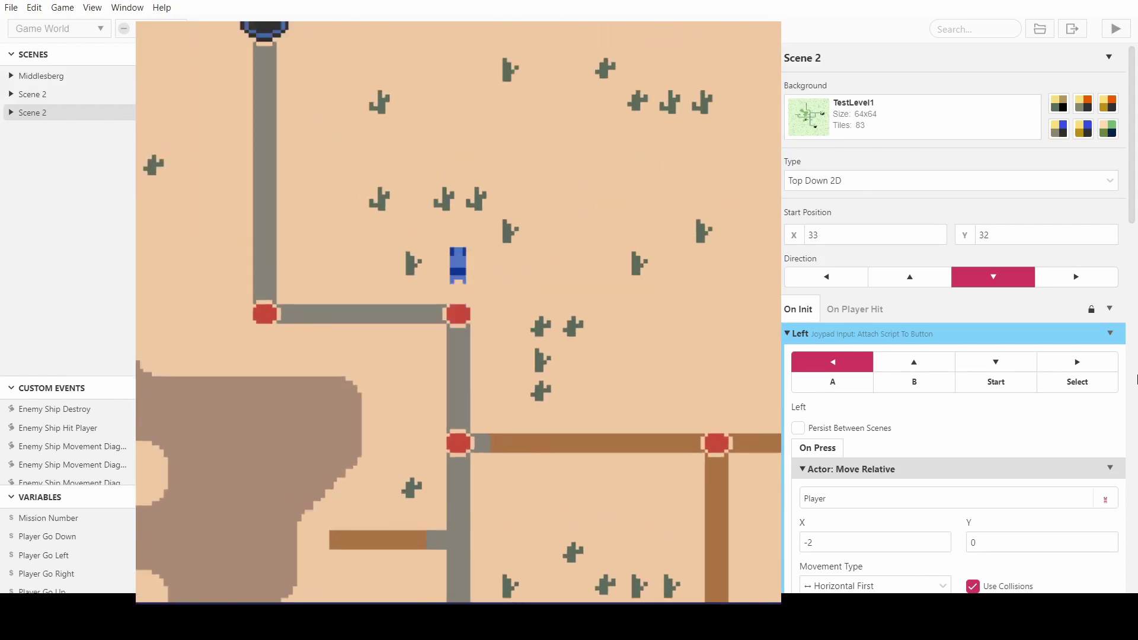
Test the Down control by driving the tanker south to the central hub, and close the game preview
key("Right")
key("Down")
key("Down")
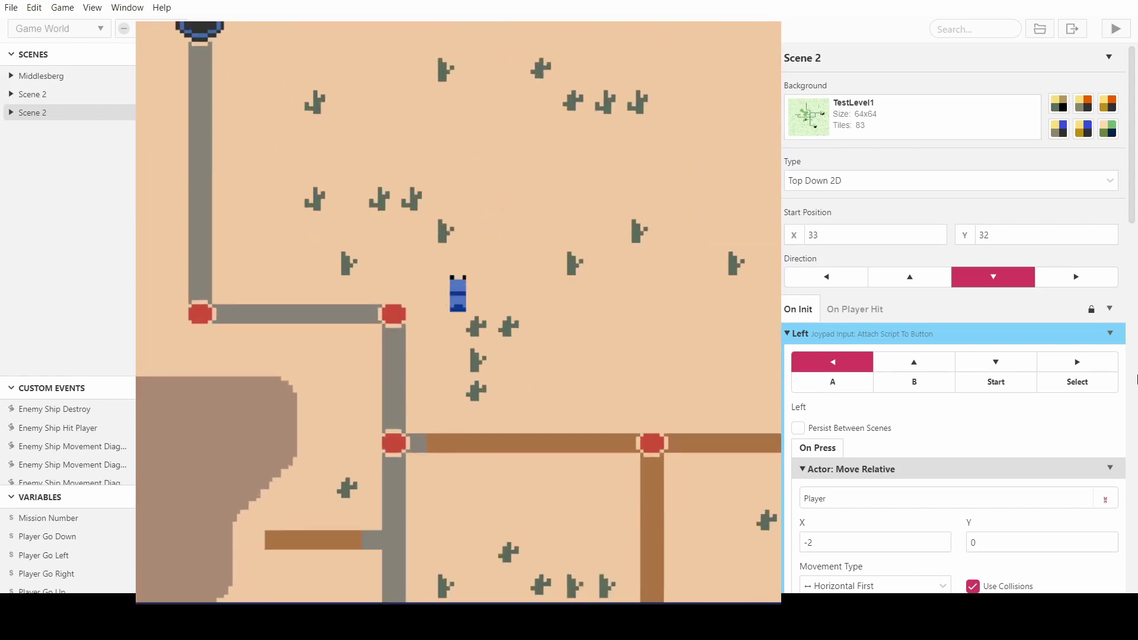
key("Down")
key("Down")
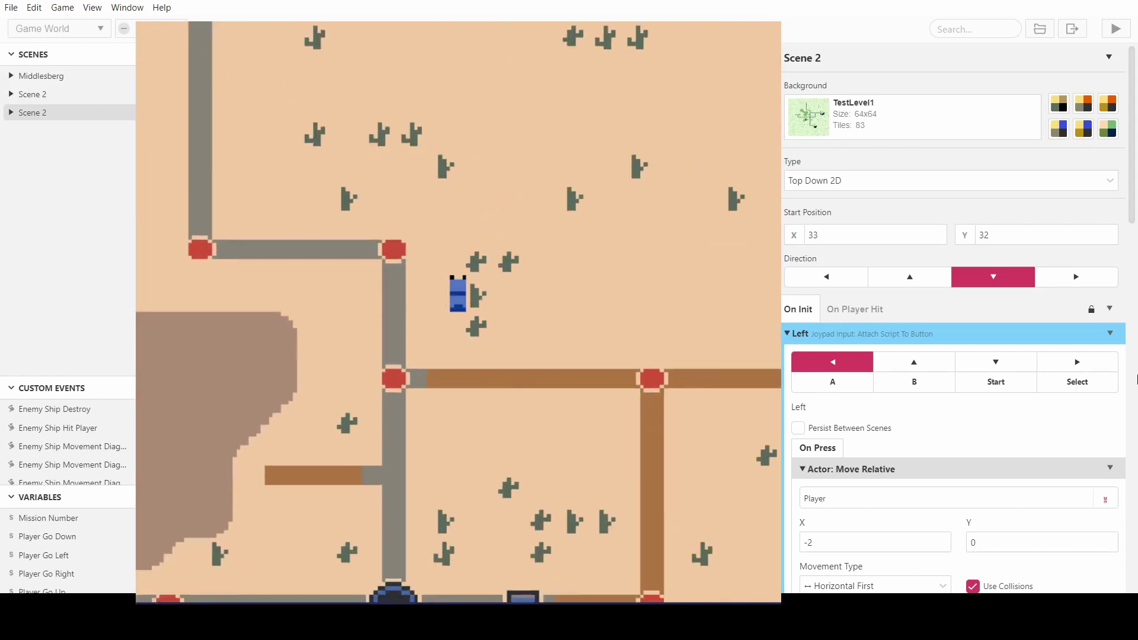
key("Left")
key("Down")
key("Down")
key("Down")
key("Down")
key("Down")
key("Down")
key("Down")
key("Down")
key("Down")
key("Down")
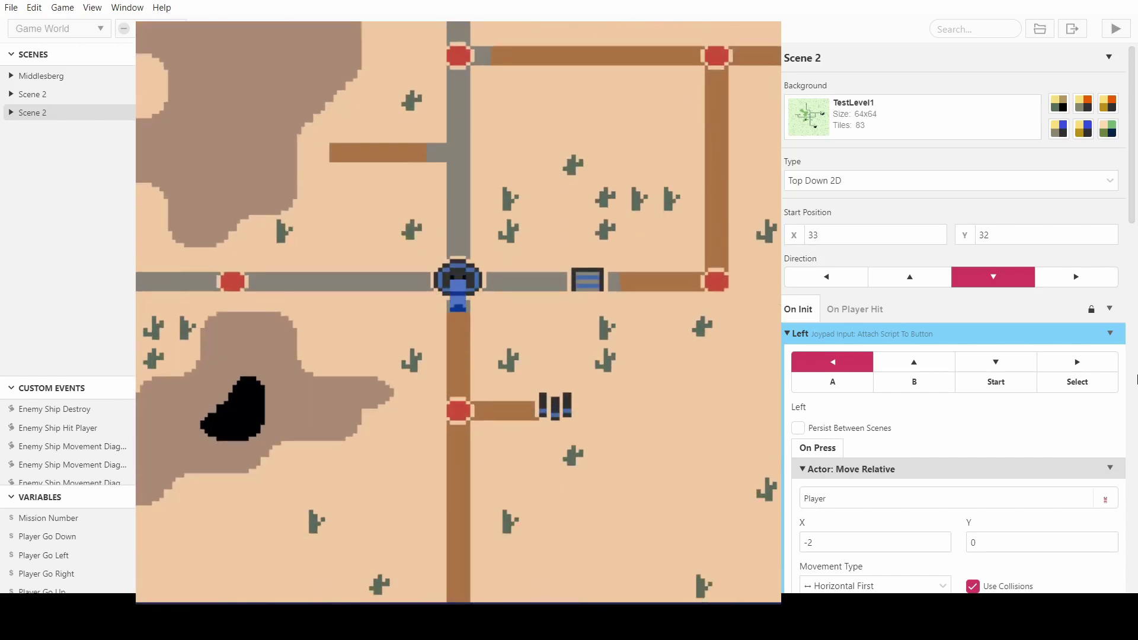
left_click(652, 131)
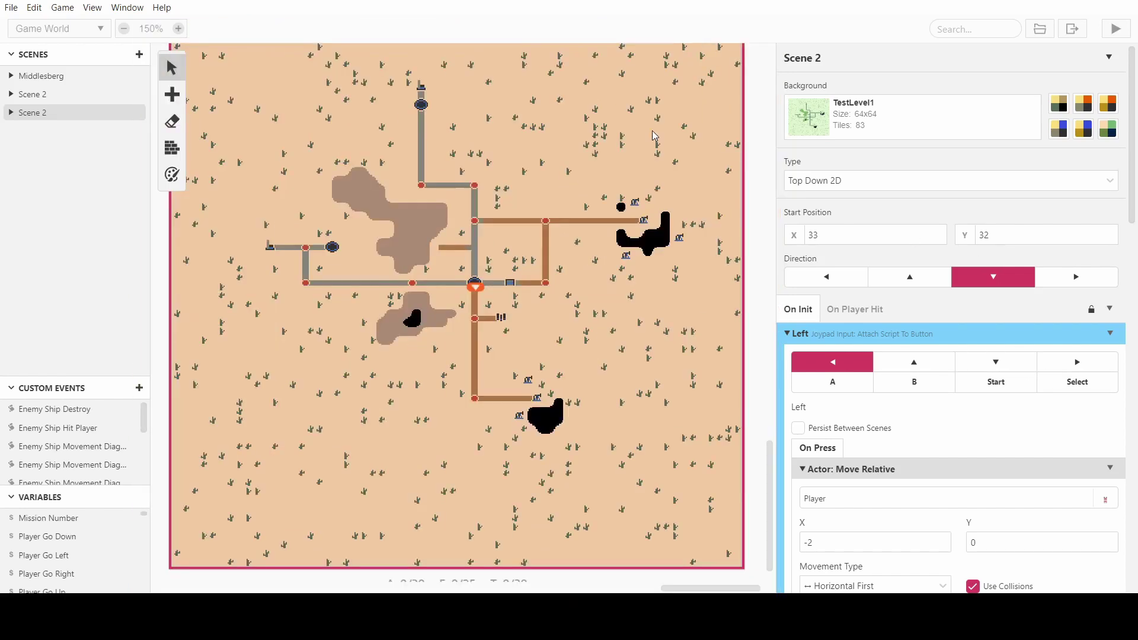
Erase the solid collision rectangle inside the eastern road loop using the large two-by-two-tile collision brush
left_click(277, 311)
left_click(172, 148)
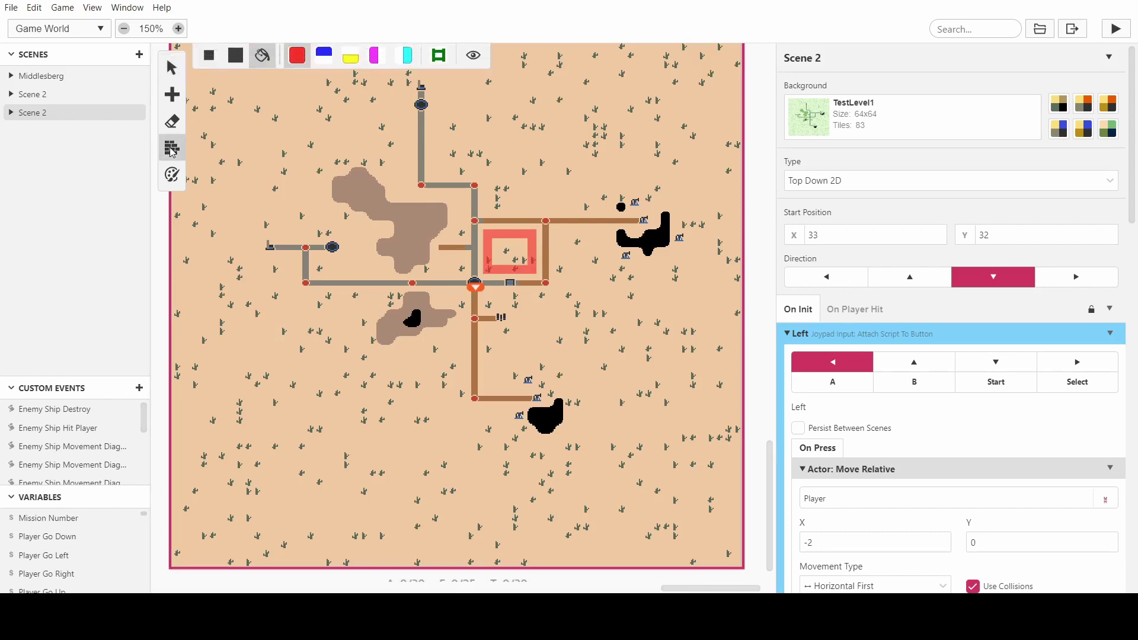
left_click(236, 65)
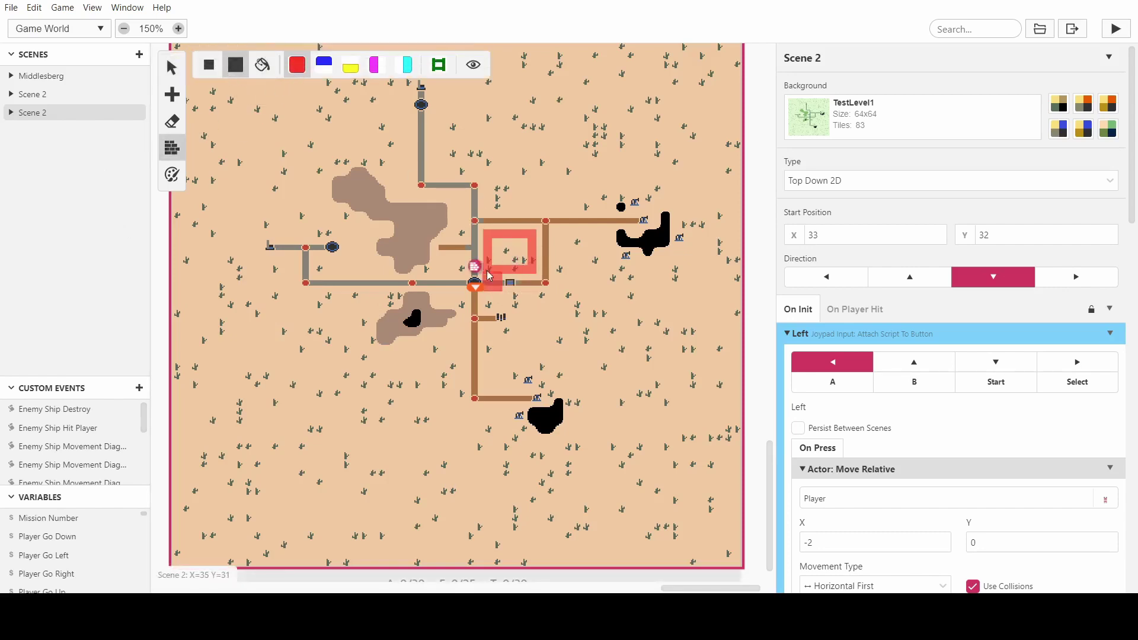
mouse_move(489, 233)
left_mouse_down()
mouse_move(523, 233)
mouse_move(481, 254)
mouse_move(537, 261)
mouse_move(504, 272)
left_mouse_up()
scroll(504, 273, "up", 5, "ctrl")
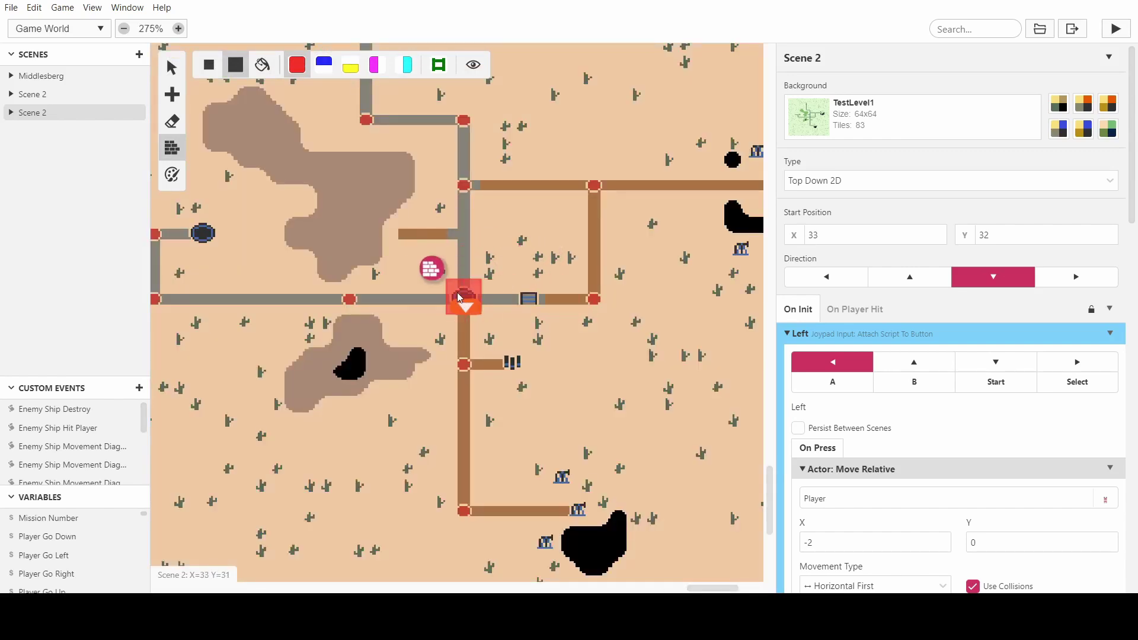
Paint two-by-two-tile solid collision blocks on the road directly above and below the central hub
left_click(464, 265)
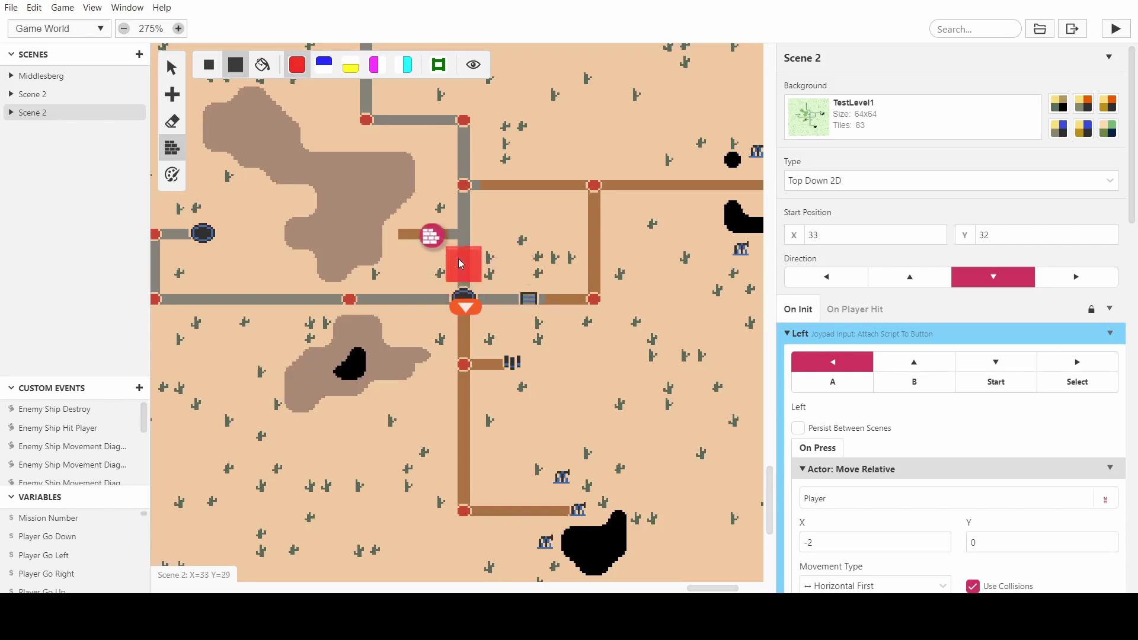
left_click(456, 337)
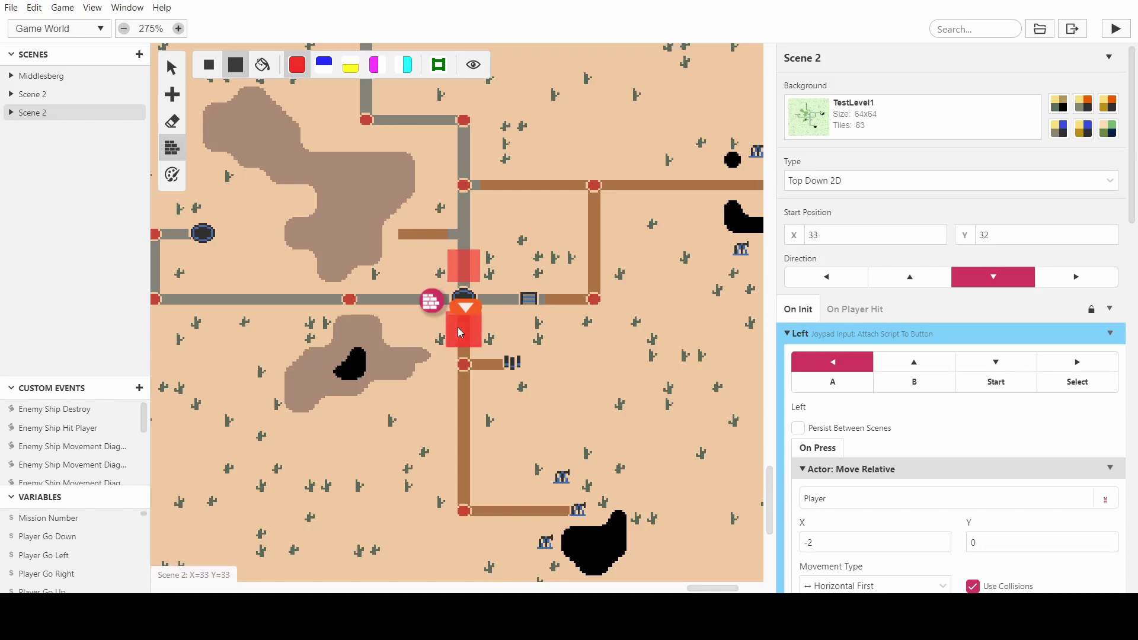
left_click(458, 291)
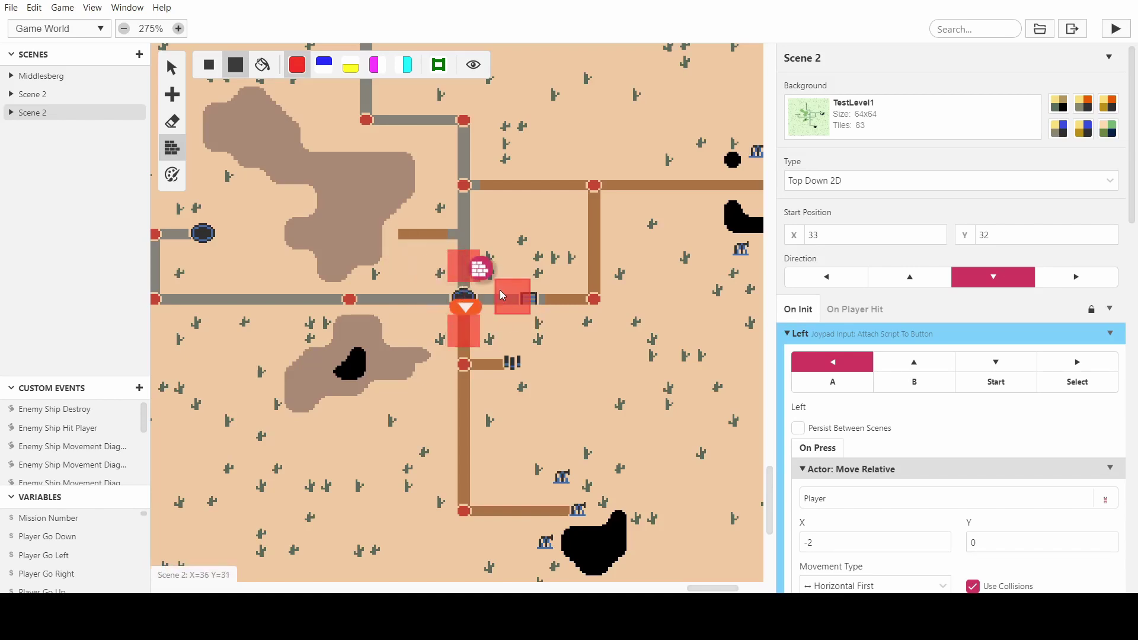
Paint two-by-two-tile solid collision blocks inside the eastern road loop and above its northeast corner, and erase all painted collisions around the loop and hub
left_click(526, 259)
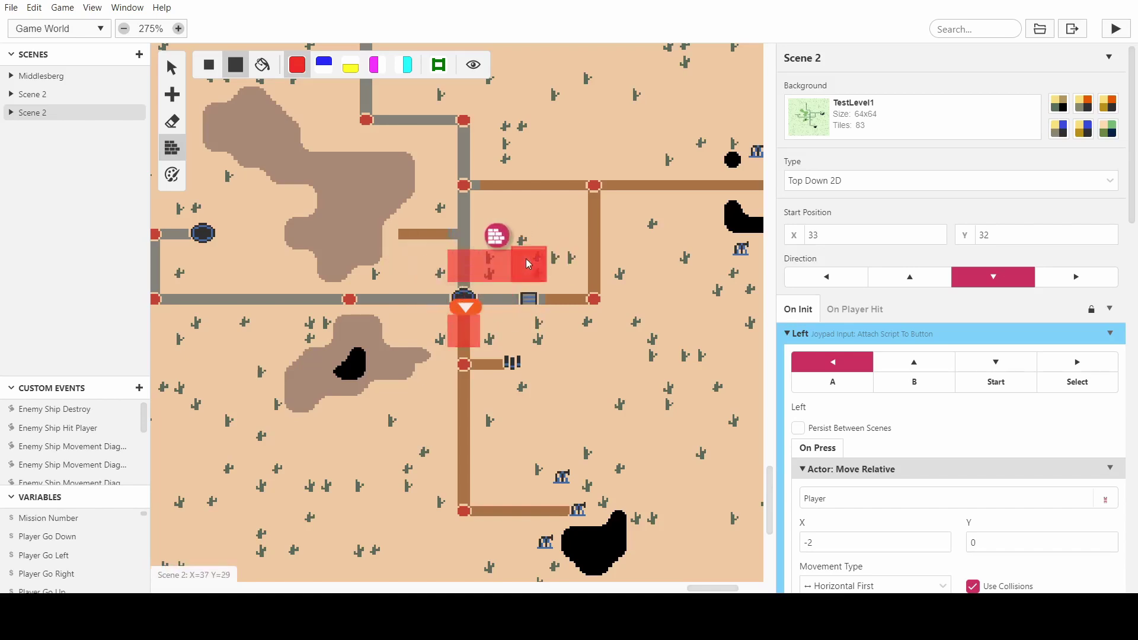
left_click(558, 259)
left_click_drag(573, 275, 556, 190)
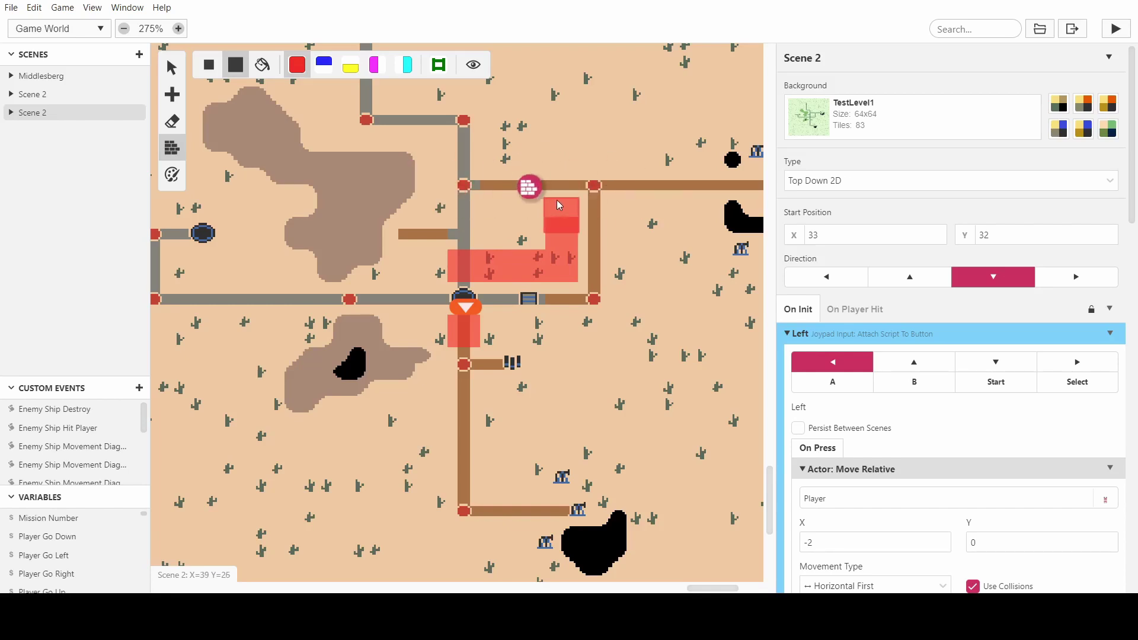
left_click(560, 158)
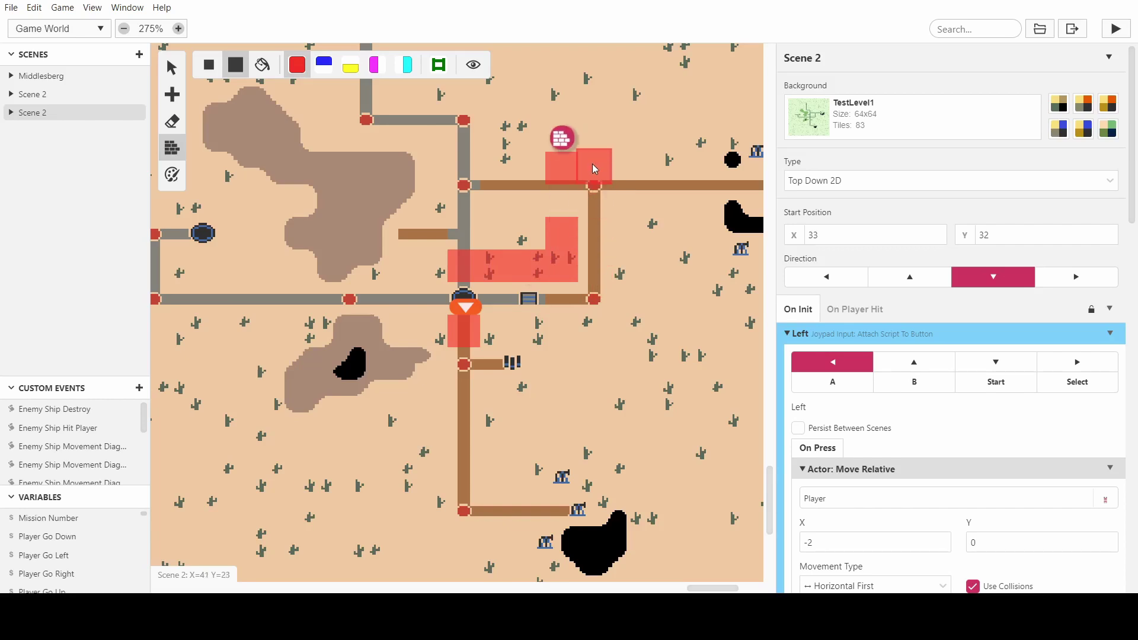
left_click(587, 144)
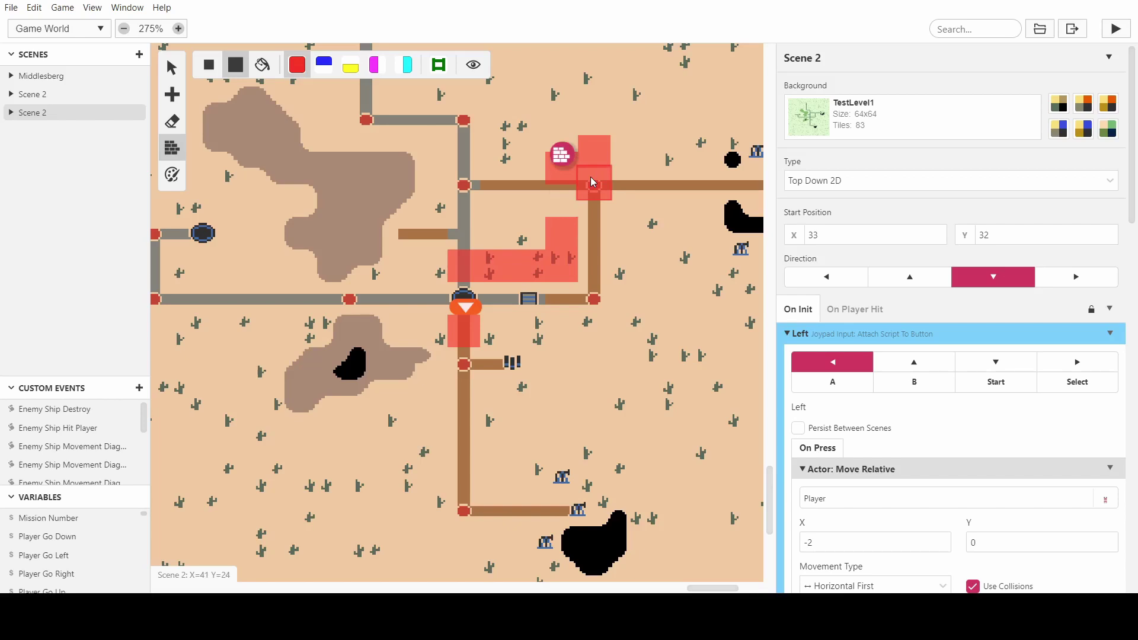
left_click(559, 165)
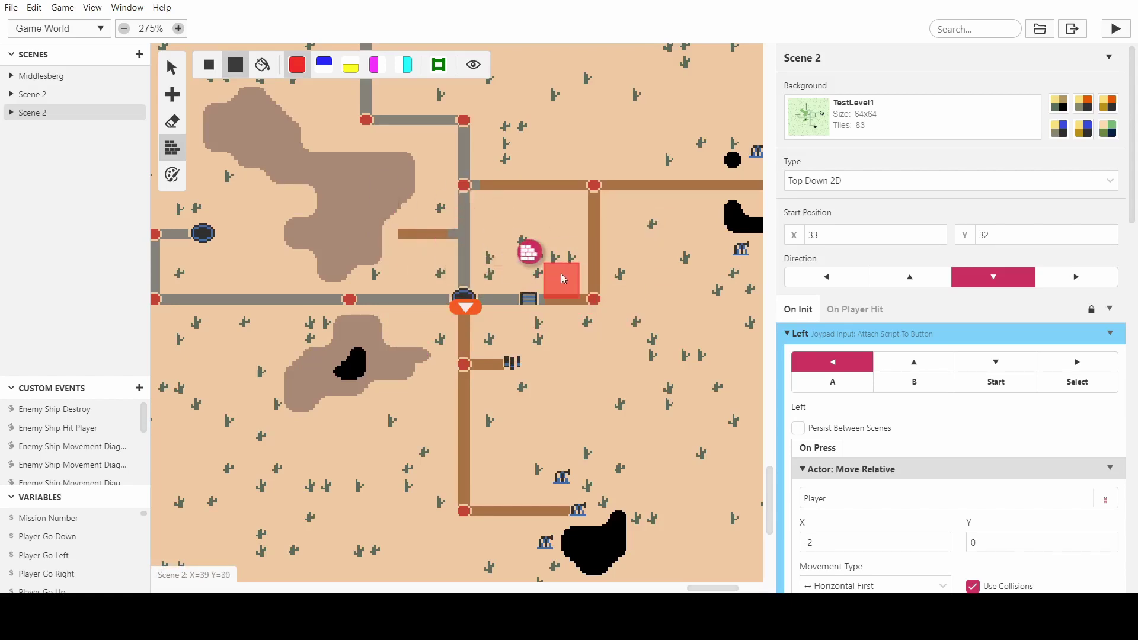
Review the movement offsets, movement types and collision options in the Left, Right, Up and Down joypad scripts
scroll(998, 427, "down", 6)
scroll(923, 348, "up", 1)
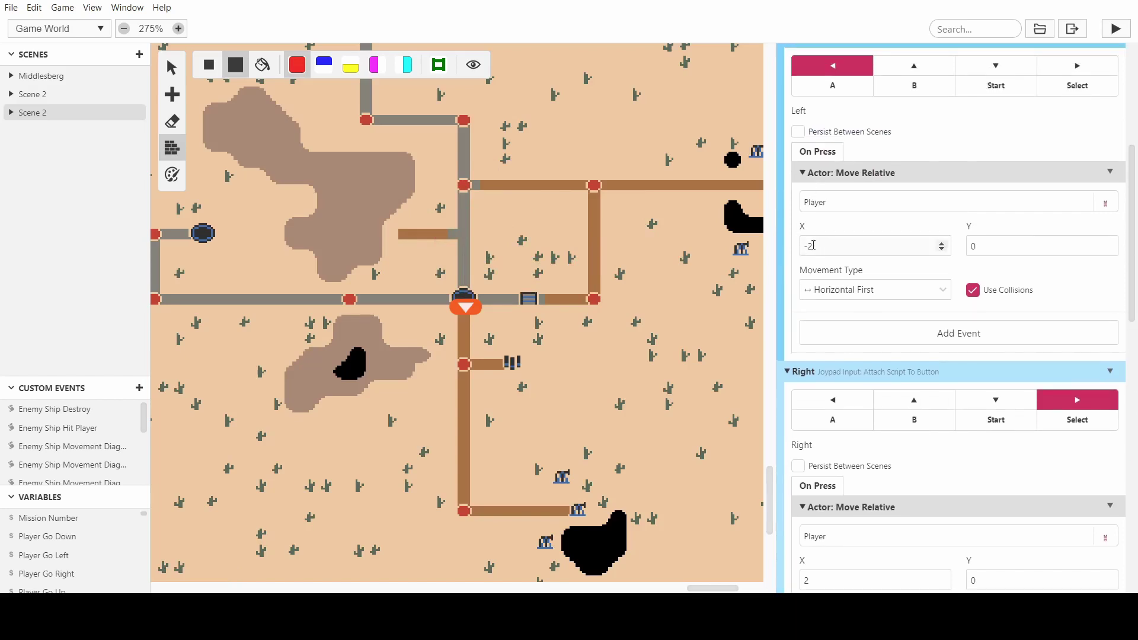
scroll(819, 251, "down", 10)
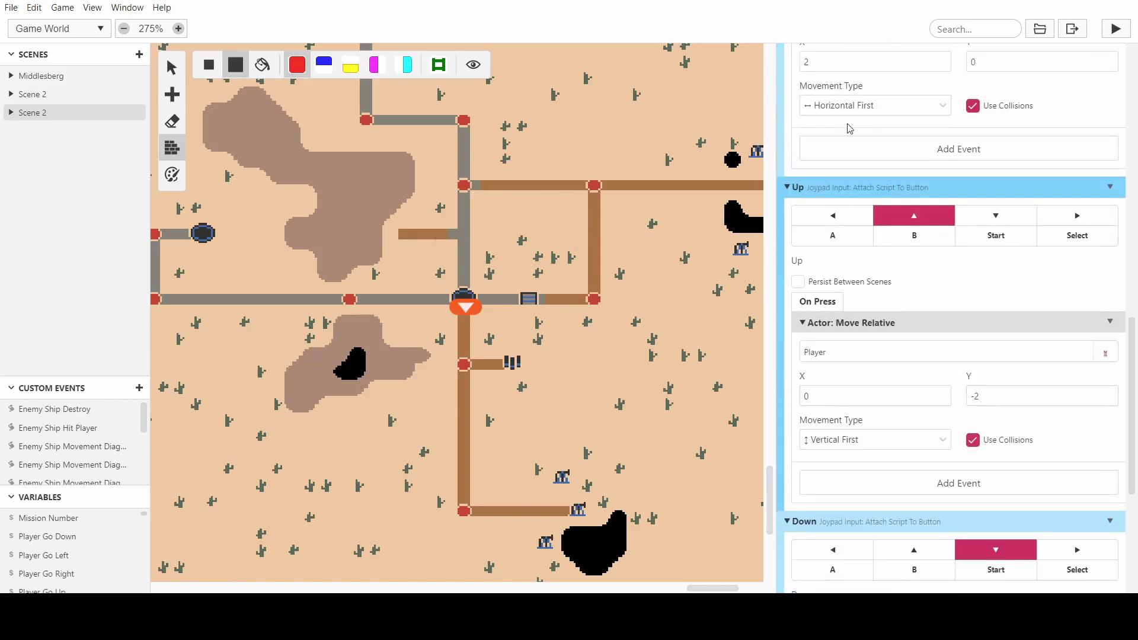
scroll(1028, 166, "down", 1)
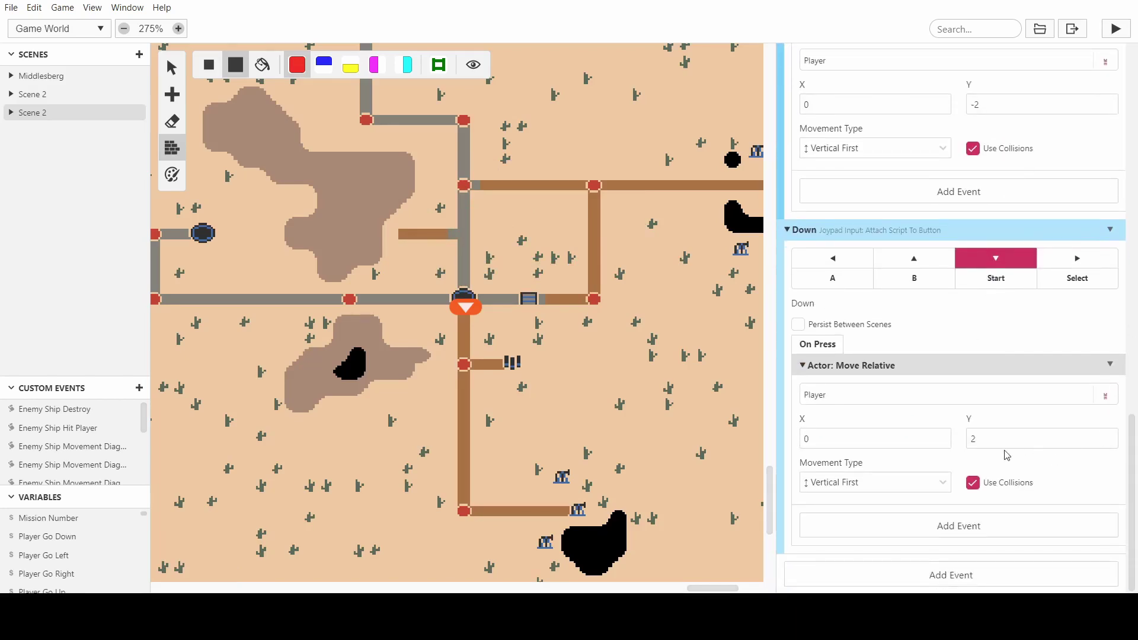
scroll(996, 433, "up", 6)
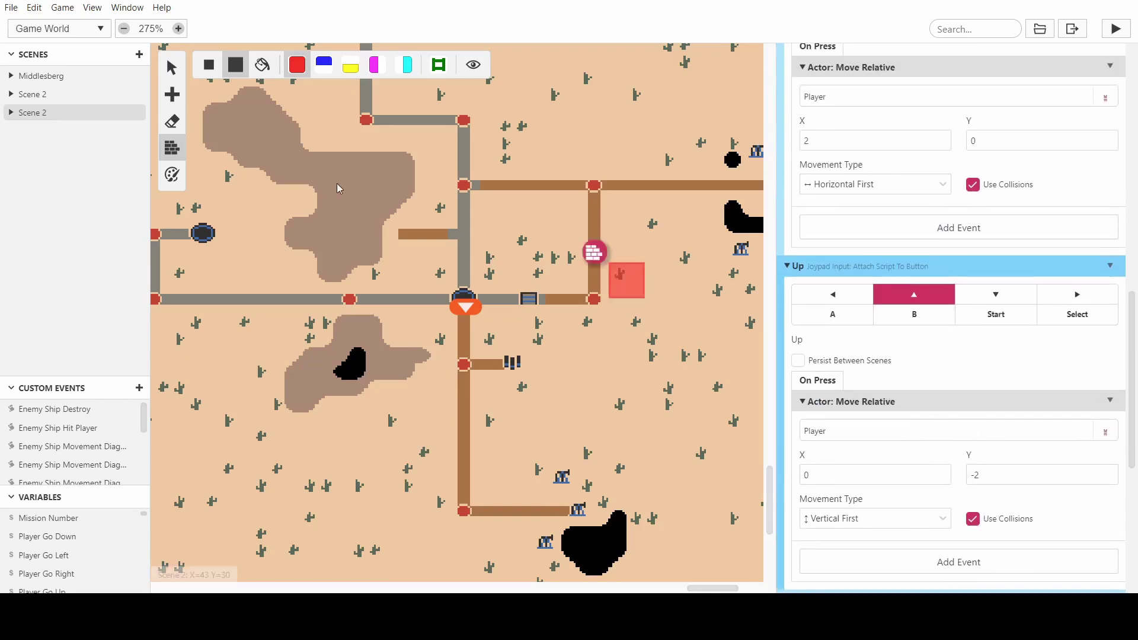
Switch to the selection tool and examine the road layout around and north of the central hub, returning to the scene's first settings
left_click(172, 67)
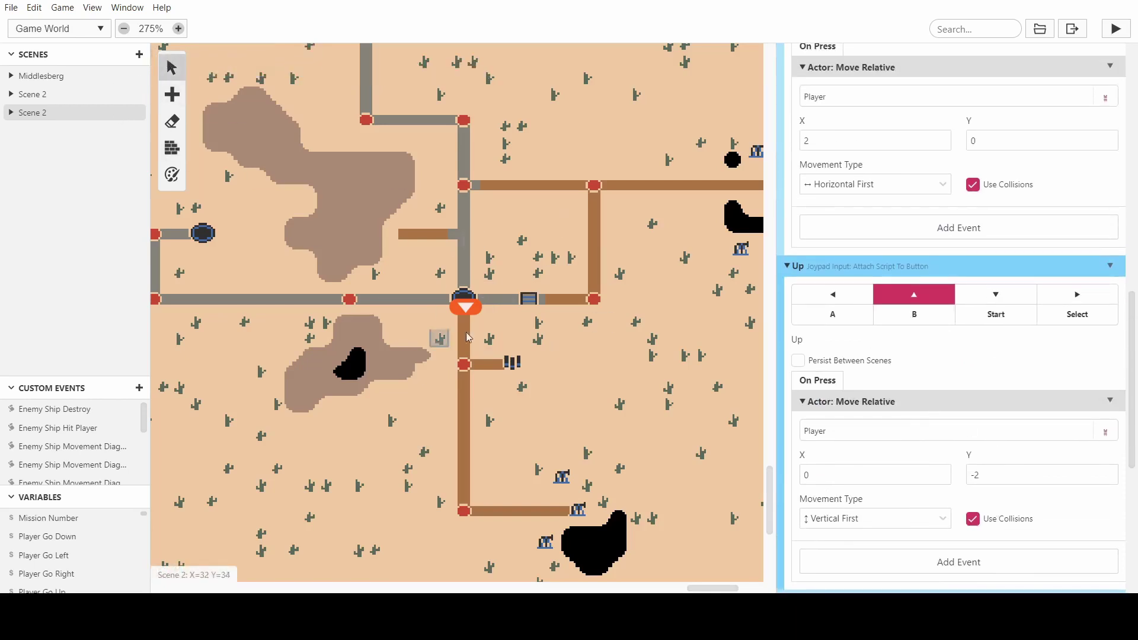
scroll(931, 339, "down", 5)
scroll(932, 339, "up", 7)
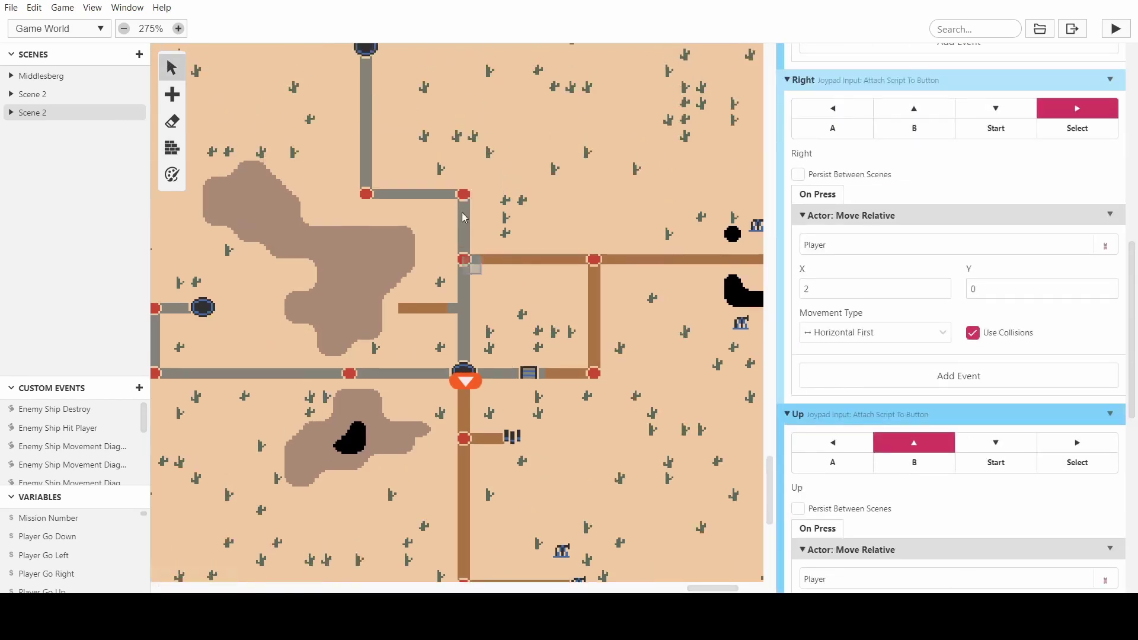
scroll(483, 312, "up", 2)
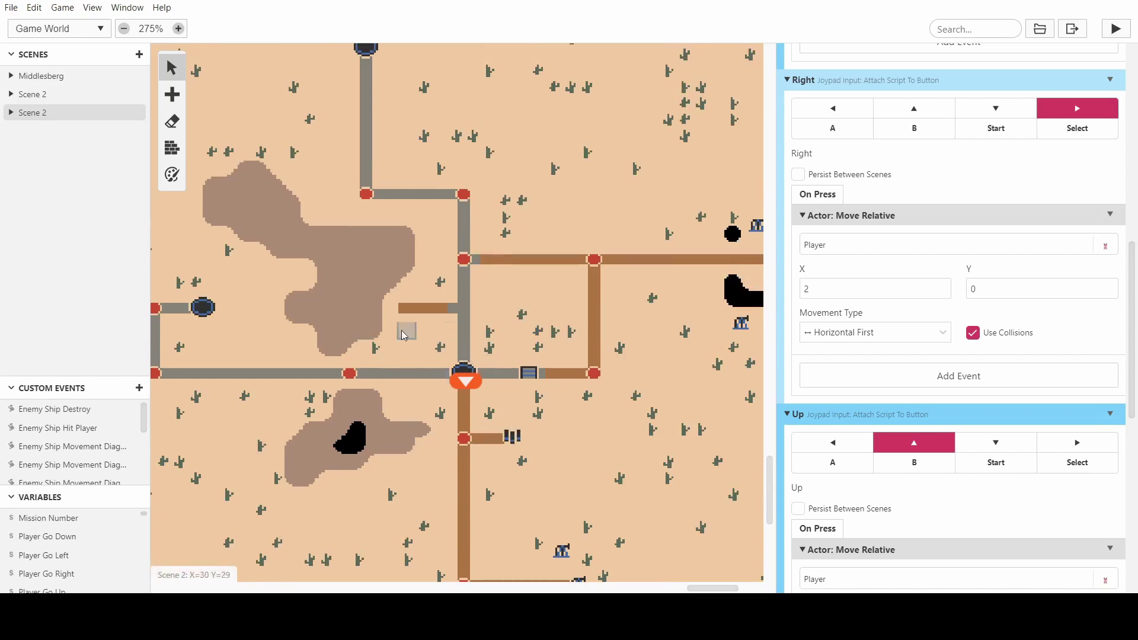
scroll(464, 314, "up", 1)
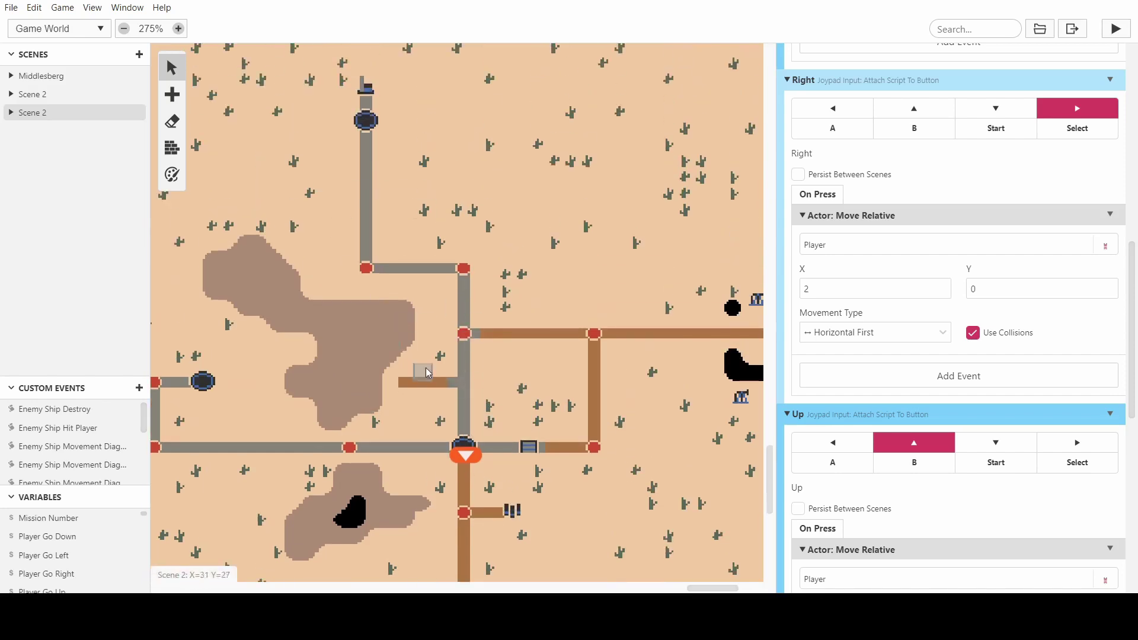
scroll(462, 308, "down", 2)
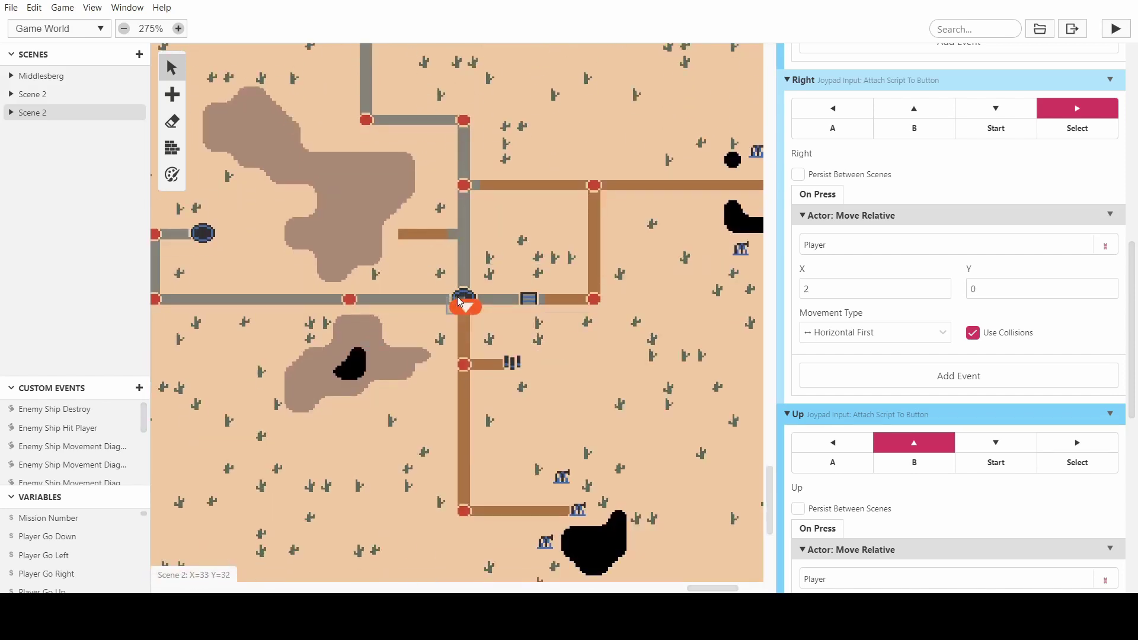
scroll(994, 302, "up", 8)
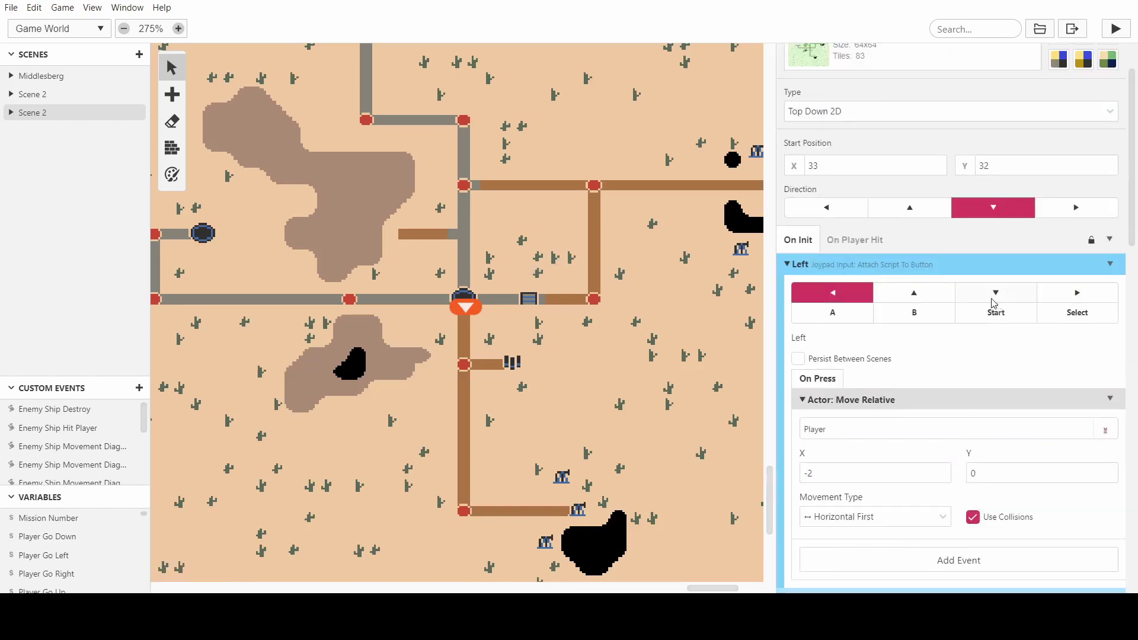
scroll(979, 306, "up", 1)
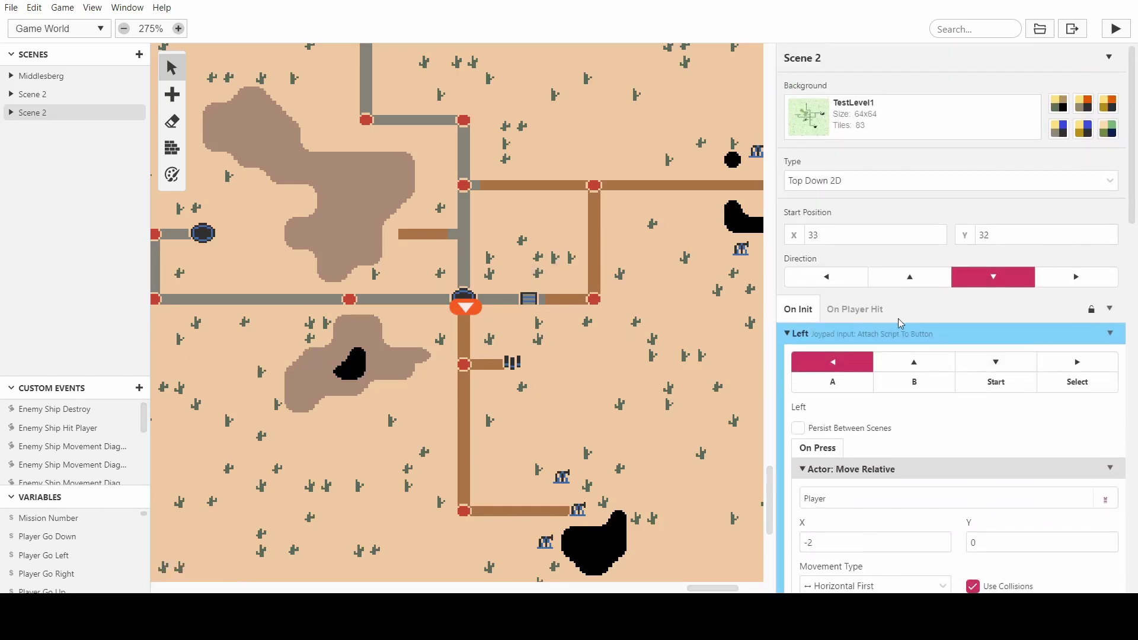
left_click(442, 616)
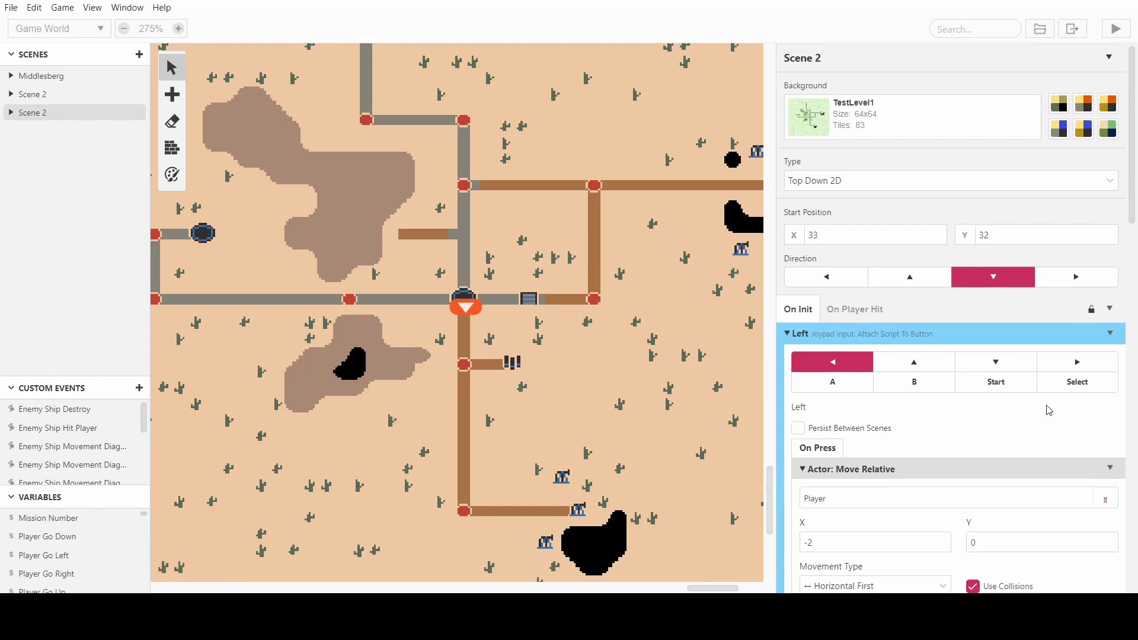